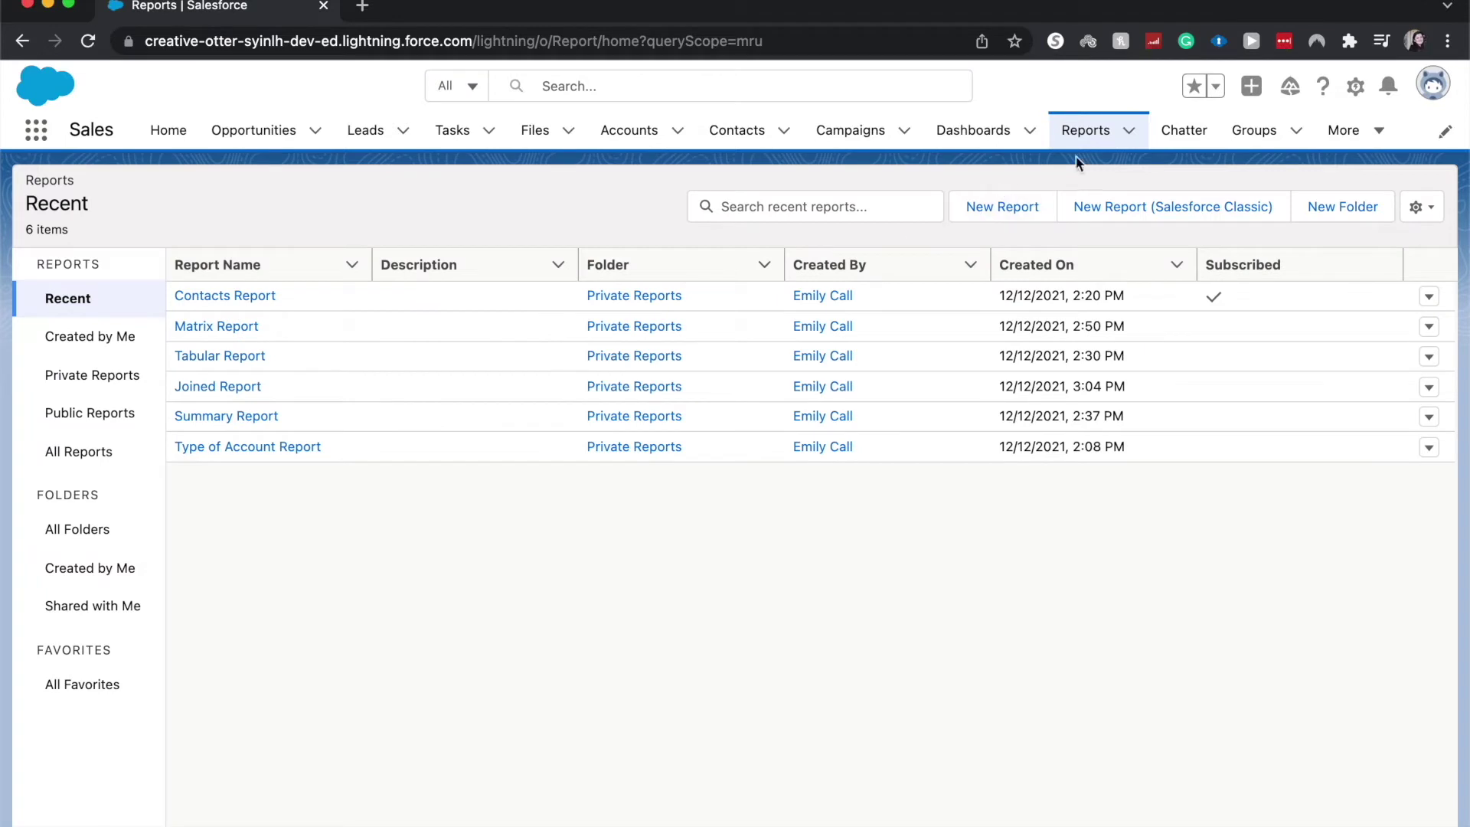
pyautogui.click(1002, 206)
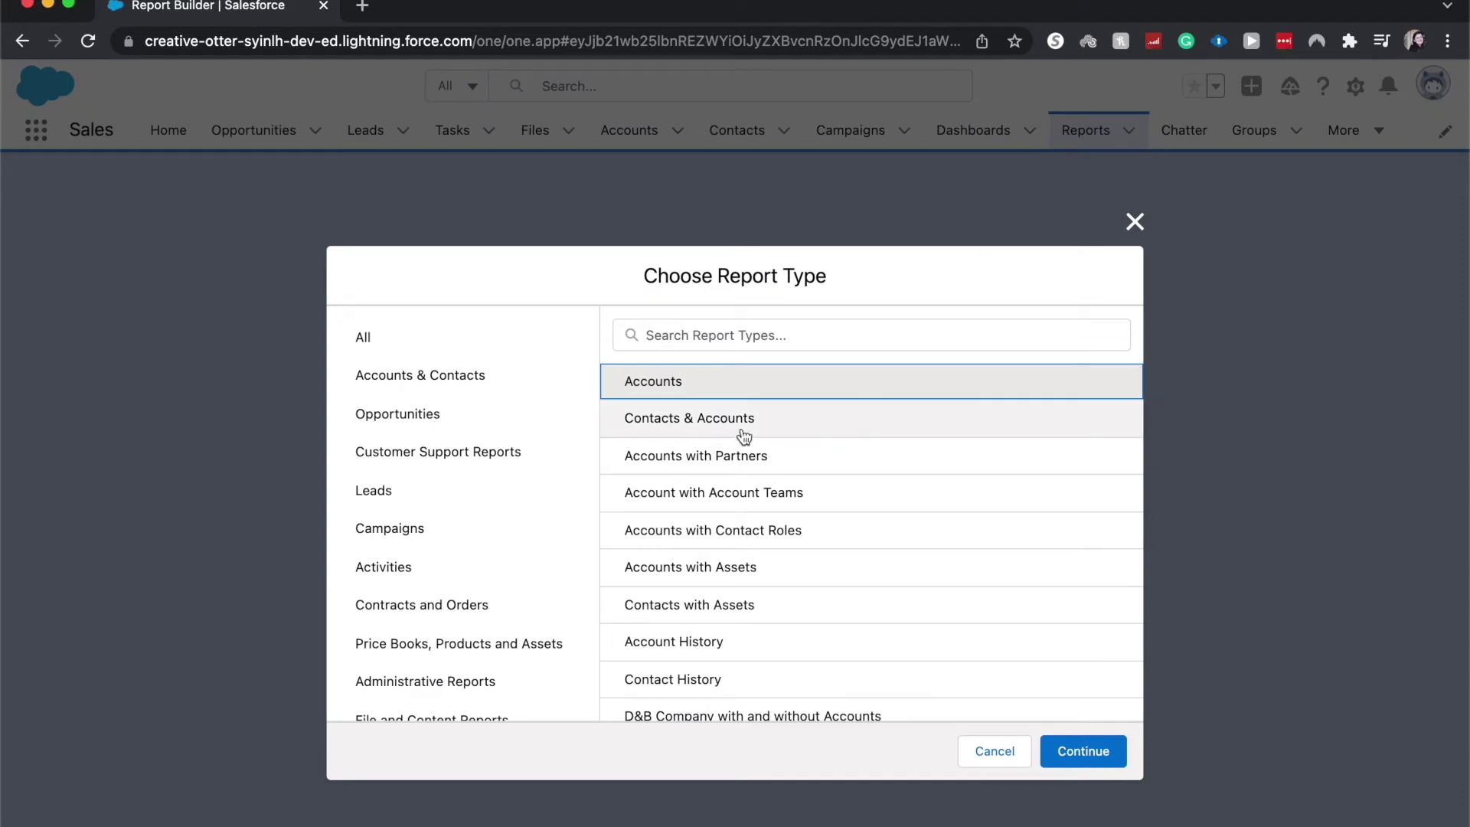
pyautogui.scroll(-3, 719, 658)
pyautogui.scroll(-5, 719, 658)
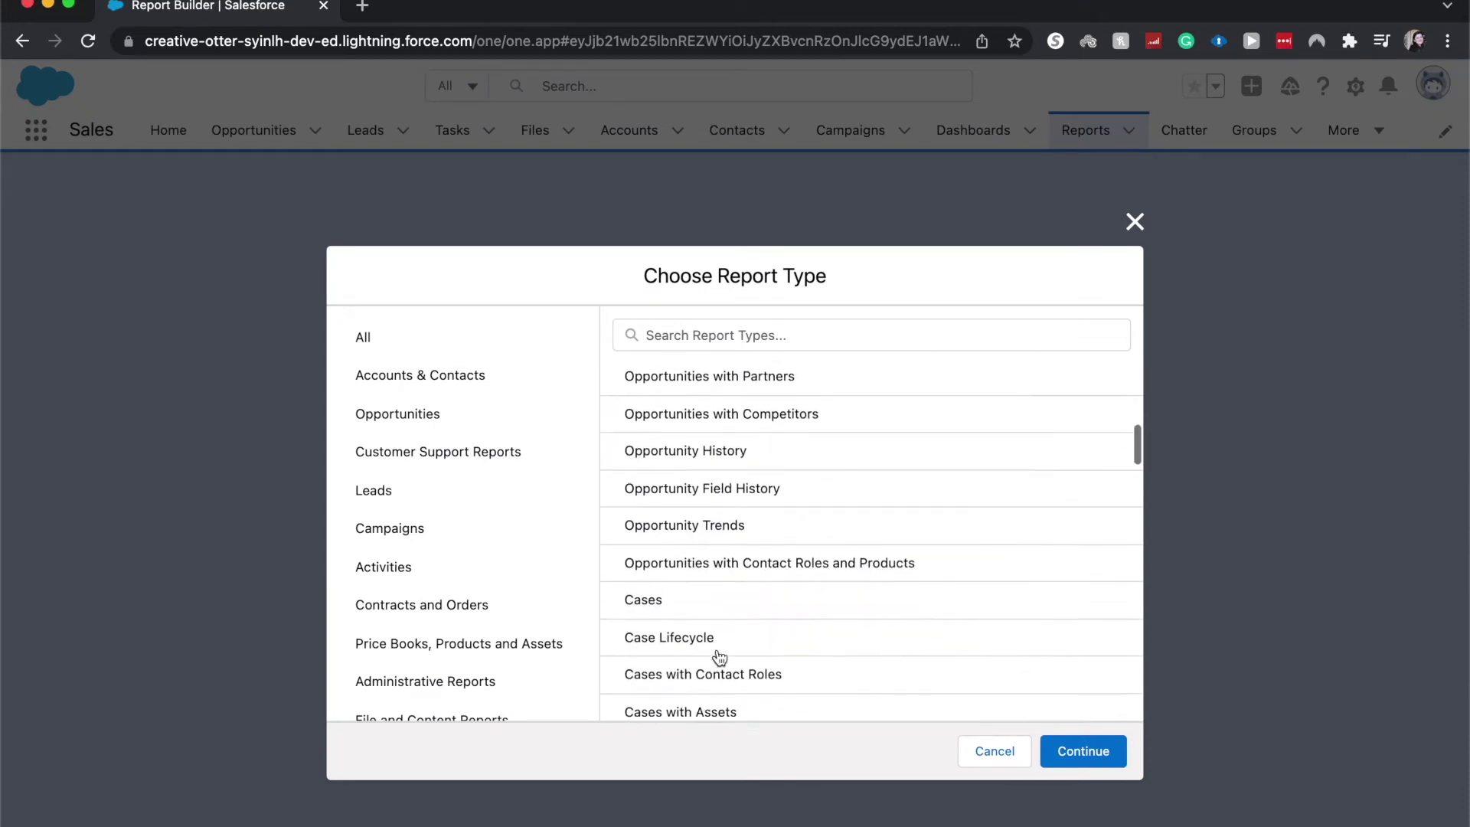
pyautogui.scroll(-2, 719, 657)
pyautogui.scroll(8, 736, 644)
pyautogui.scroll(4, 814, 659)
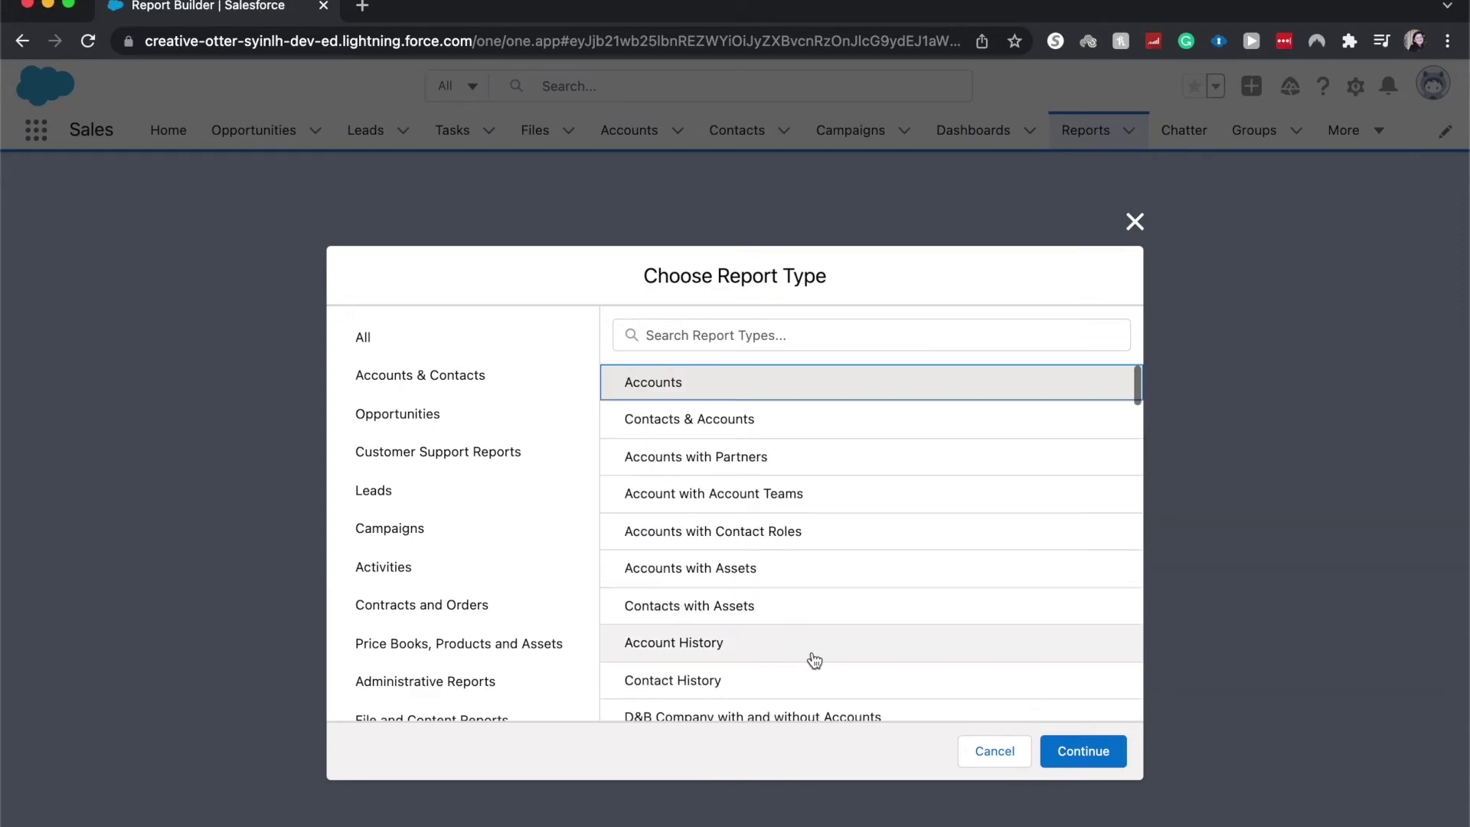
pyautogui.click(970, 745)
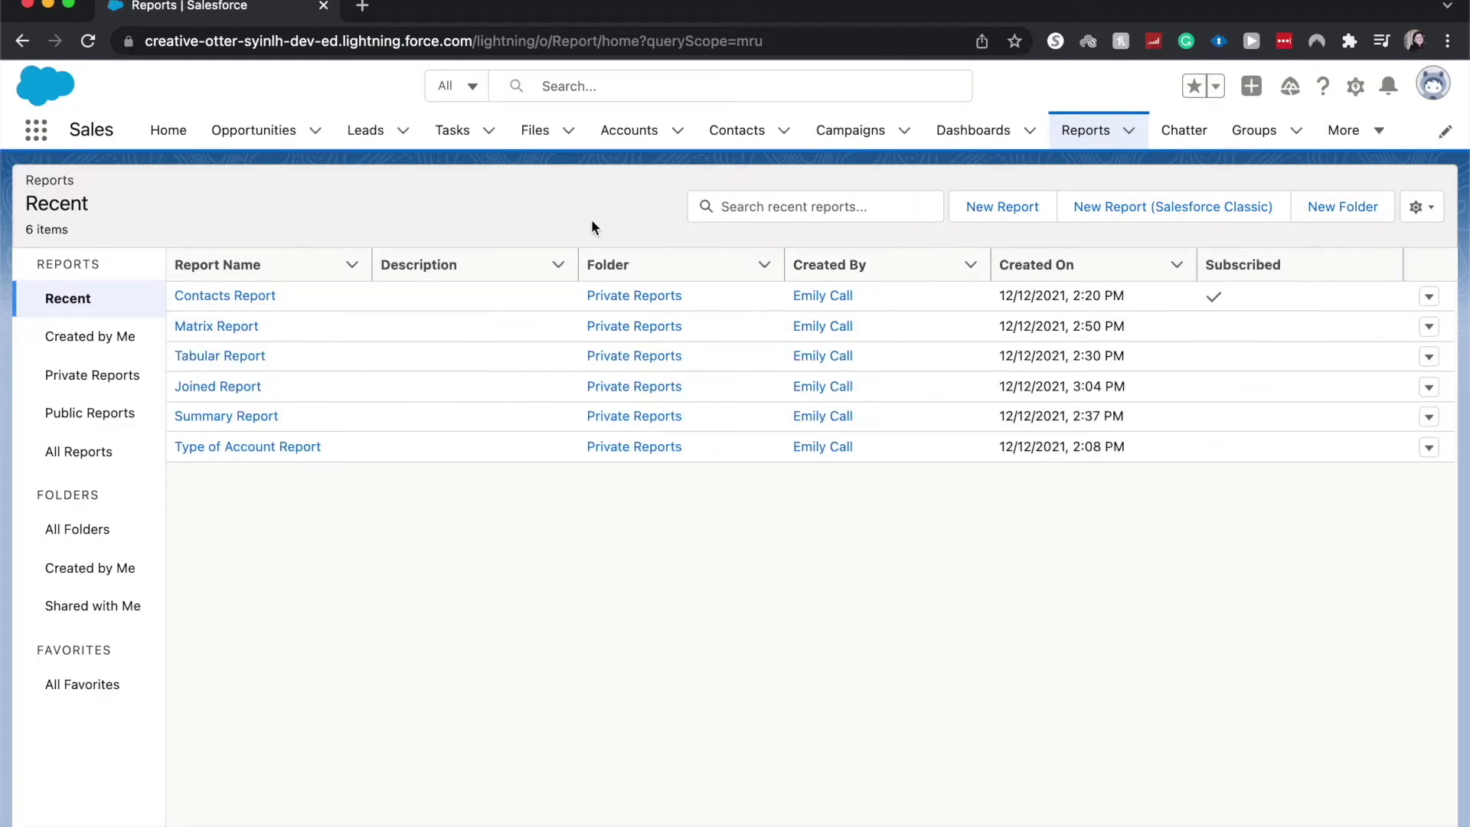
pyautogui.click(1357, 85)
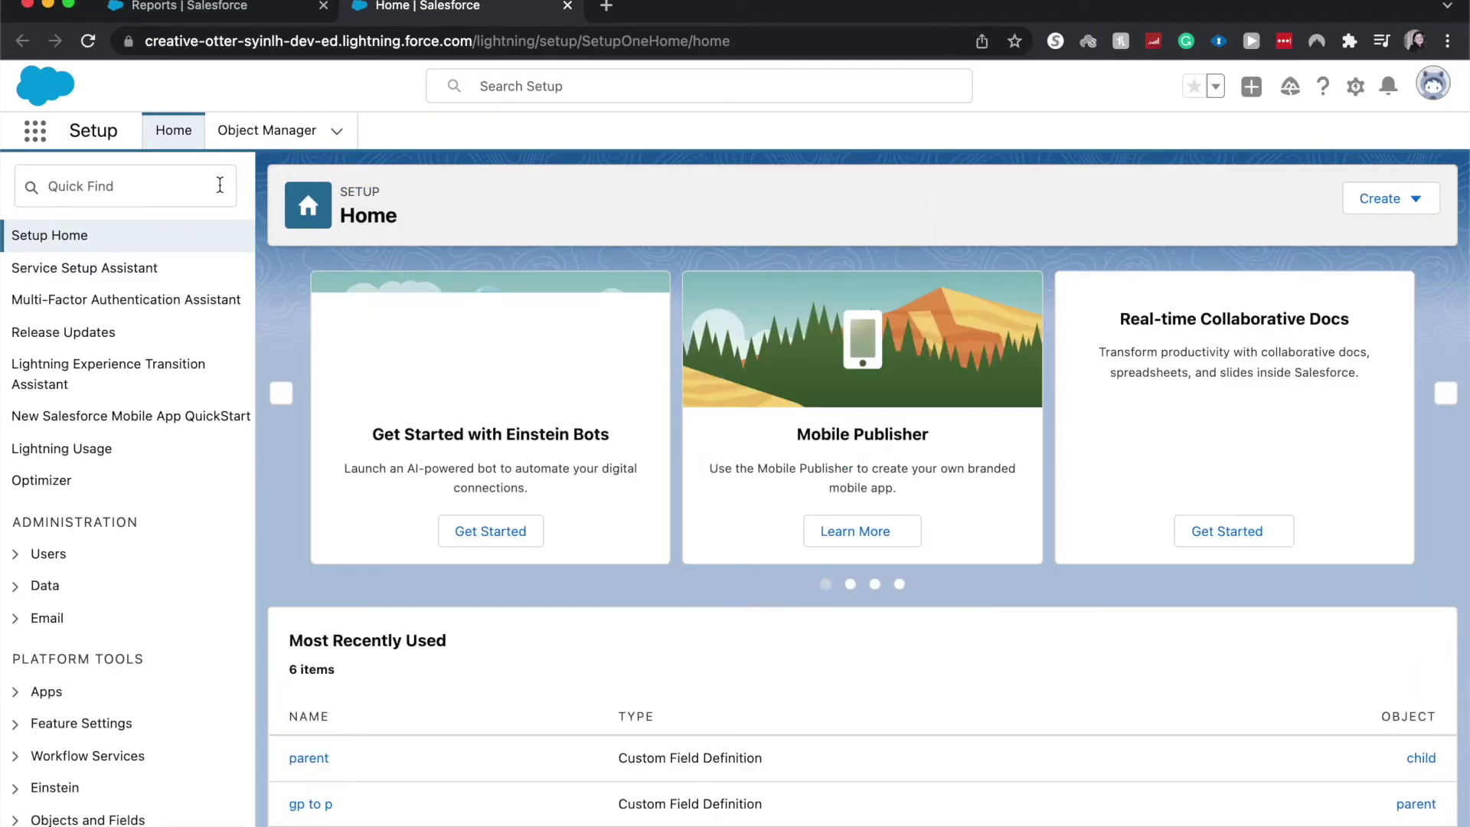
# Reach Report Types through Setup Quick Find, closing the walkthrough tips and introduction.
pyautogui.click(125, 187)
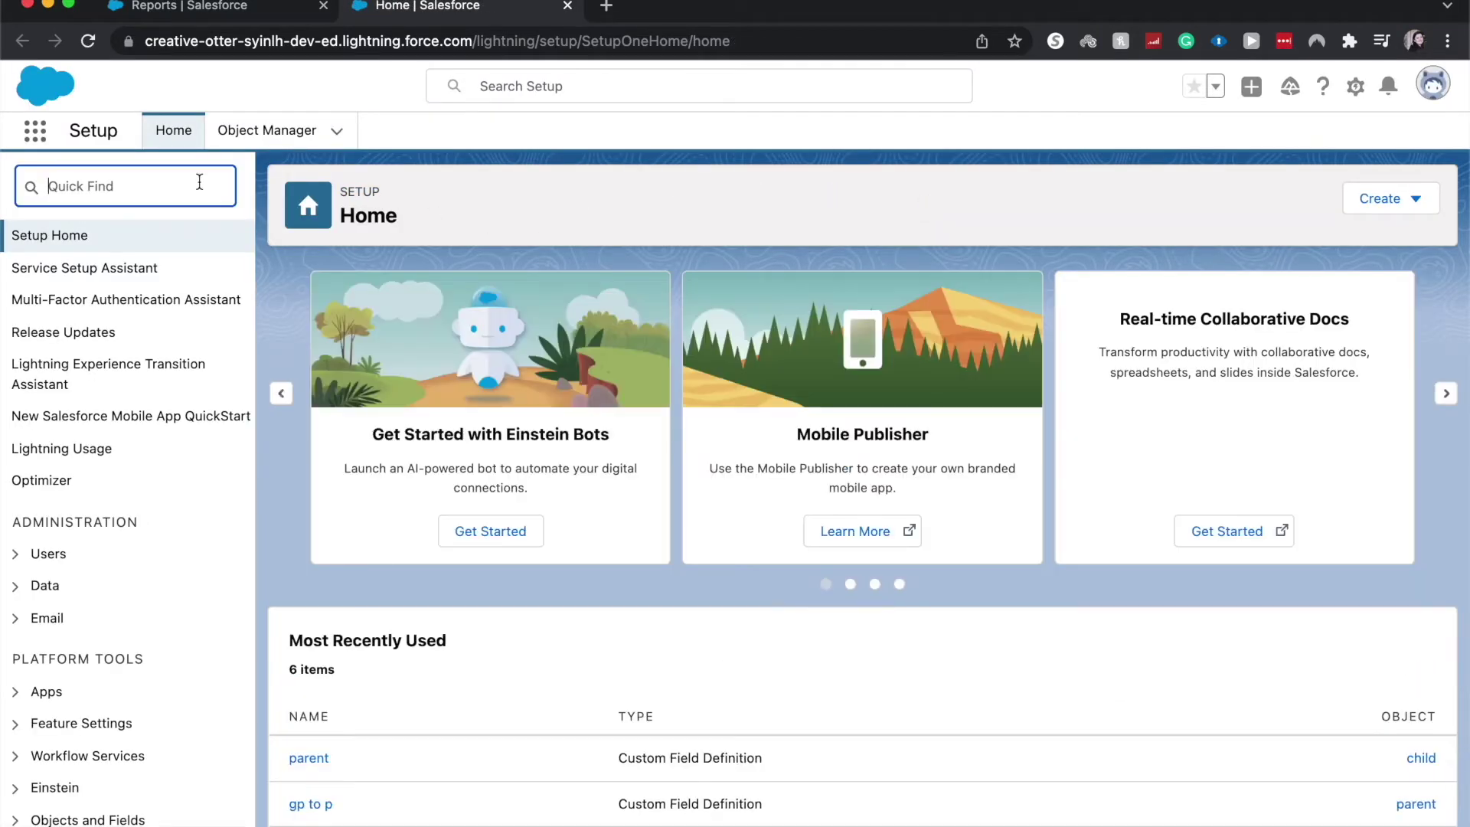
pyautogui.write('report')
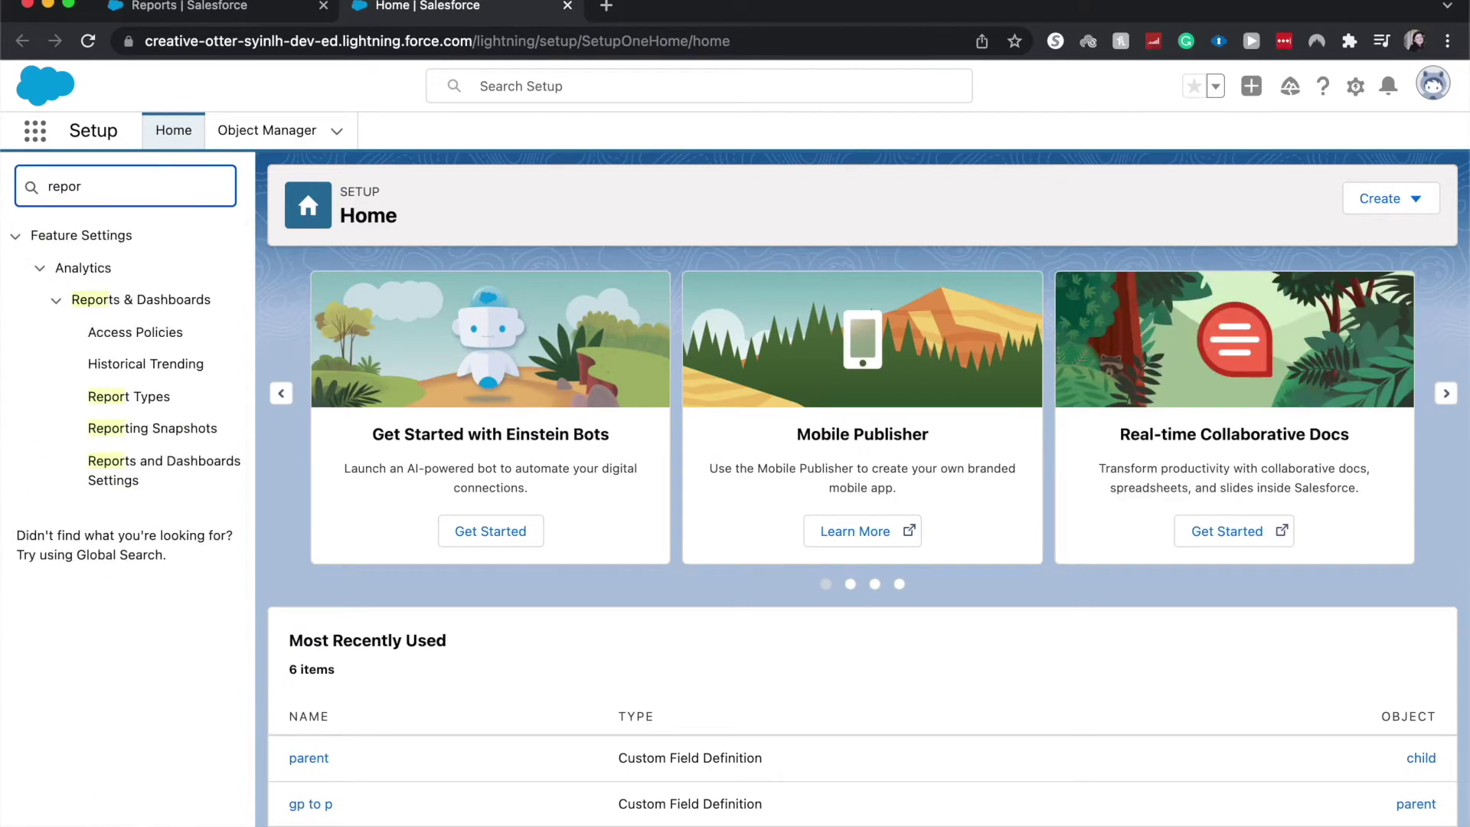
pyautogui.click(161, 398)
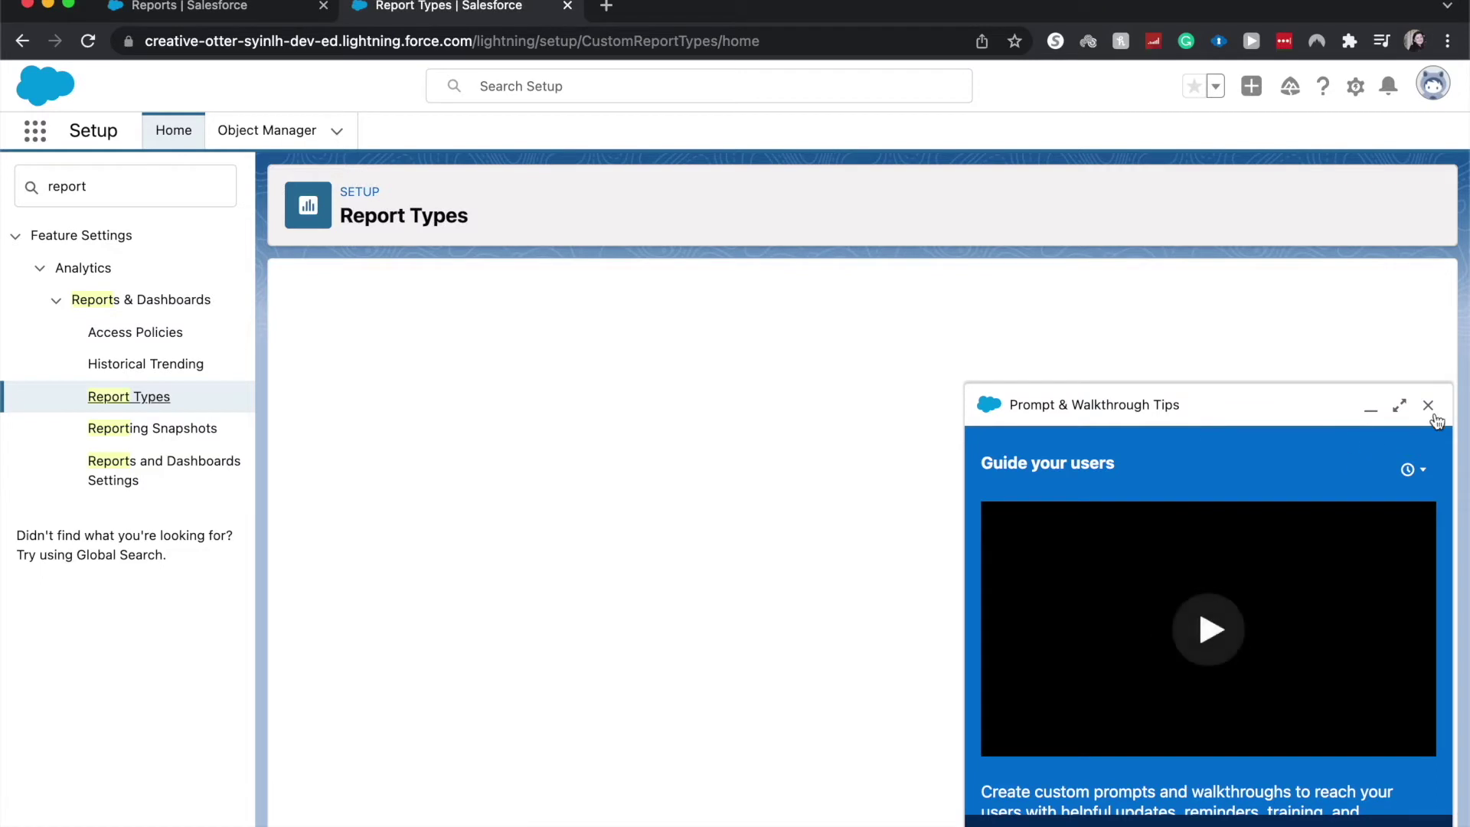
pyautogui.click(1428, 406)
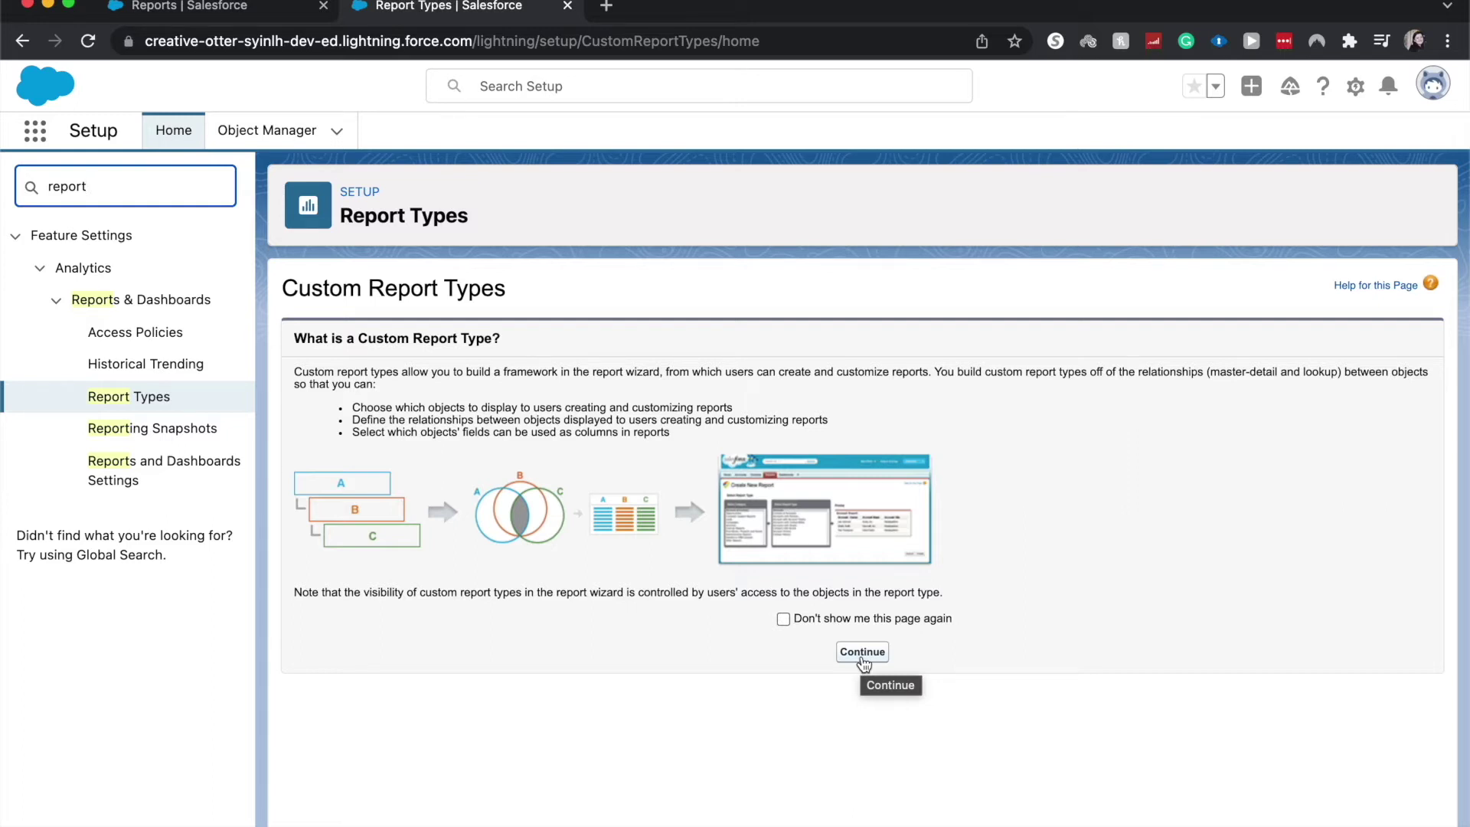
pyautogui.click(862, 652)
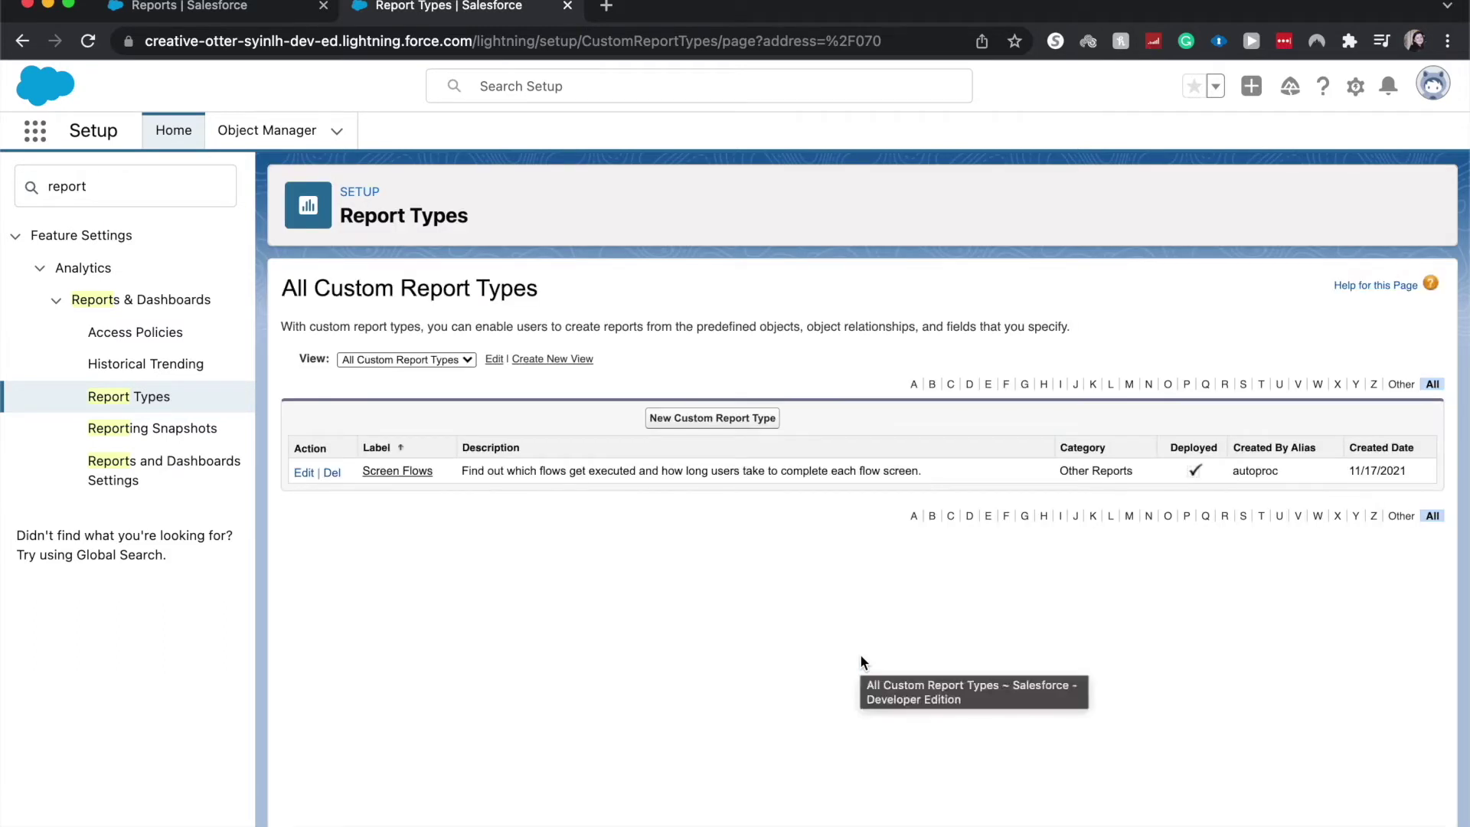
# Start a custom report type on Accounts labelled 'Account example' (name Account_example).
pyautogui.click(722, 420)
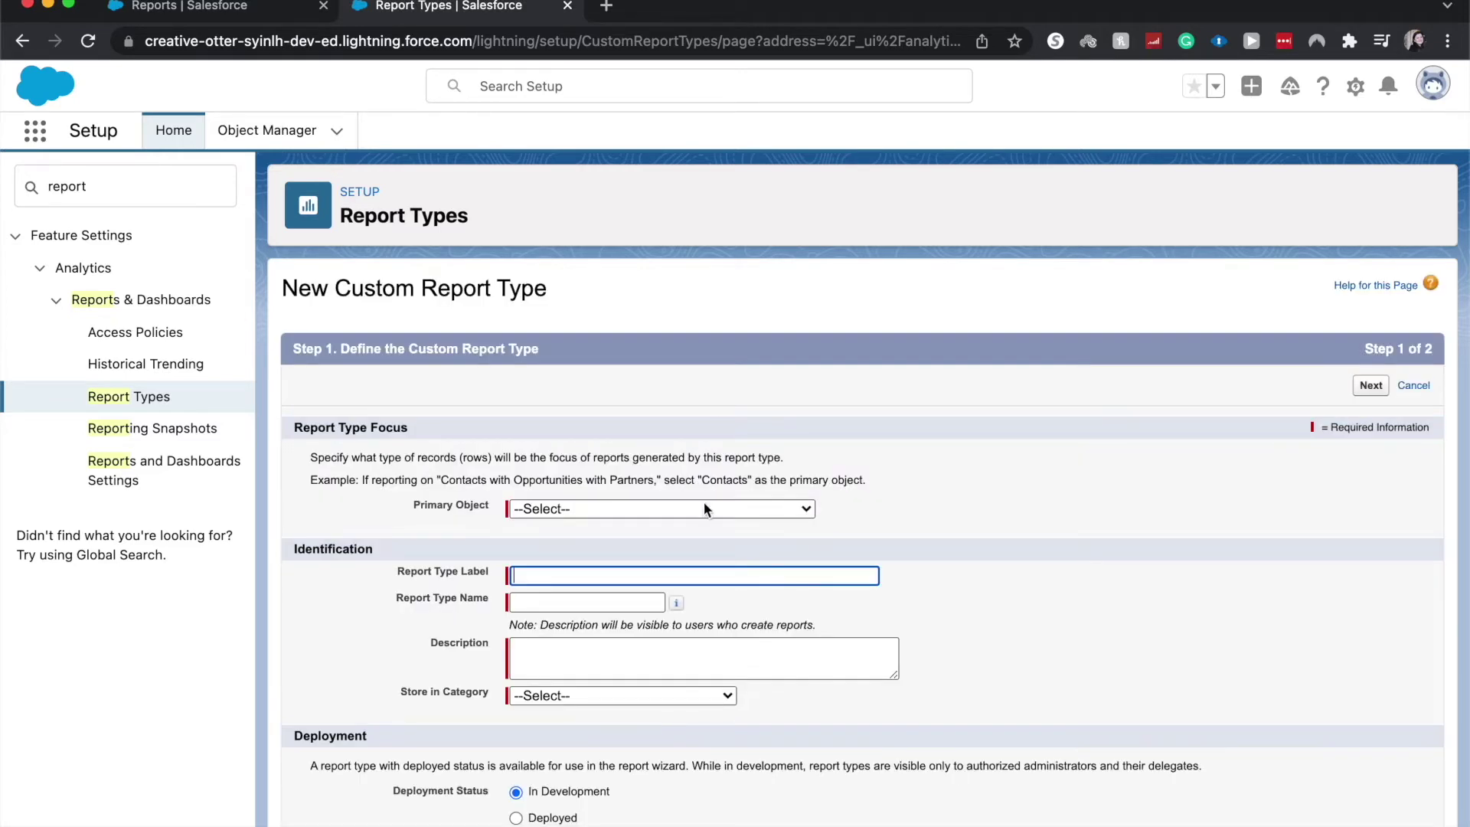
pyautogui.click(709, 506)
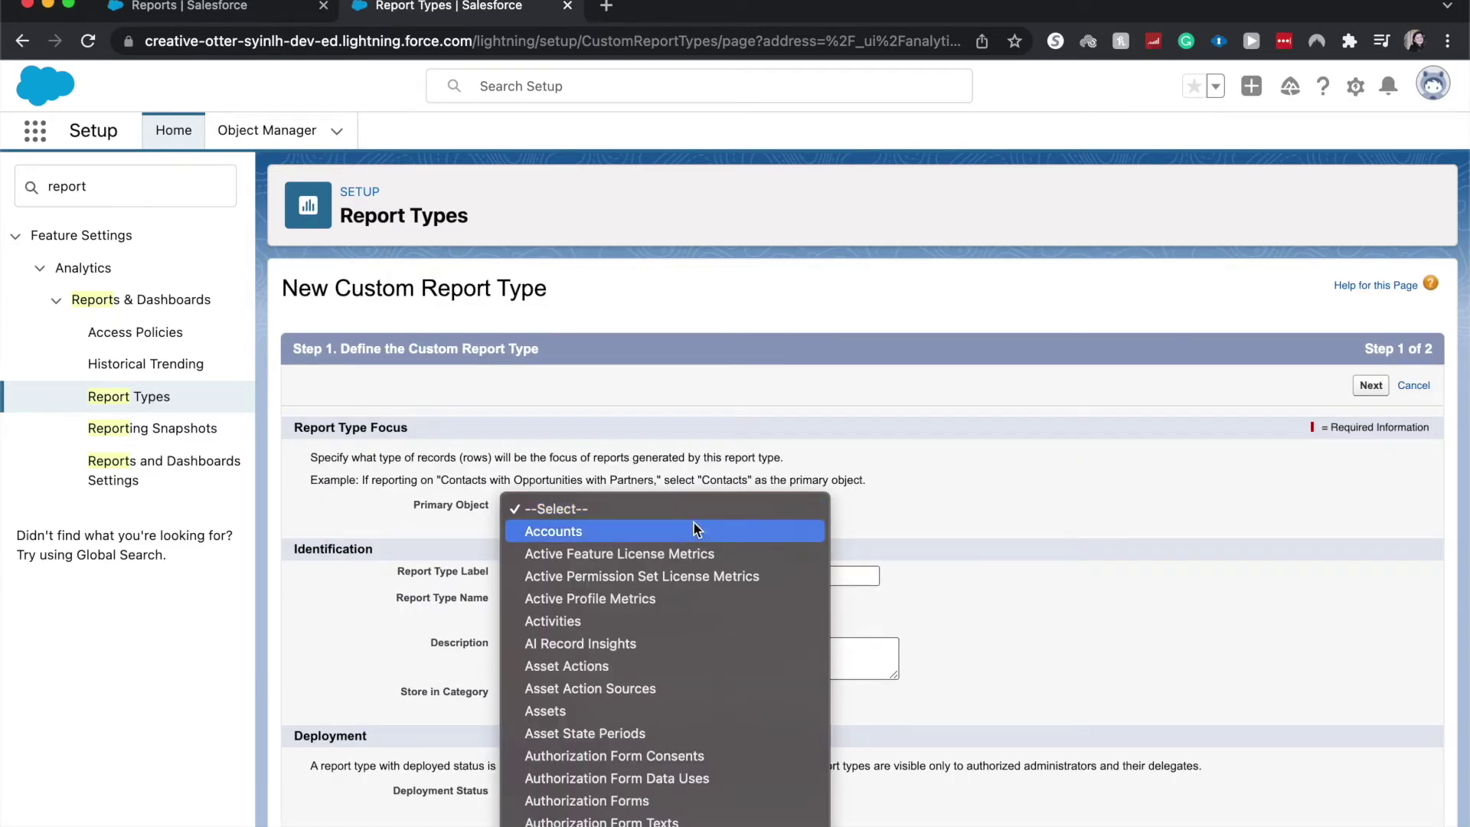
pyautogui.click(694, 528)
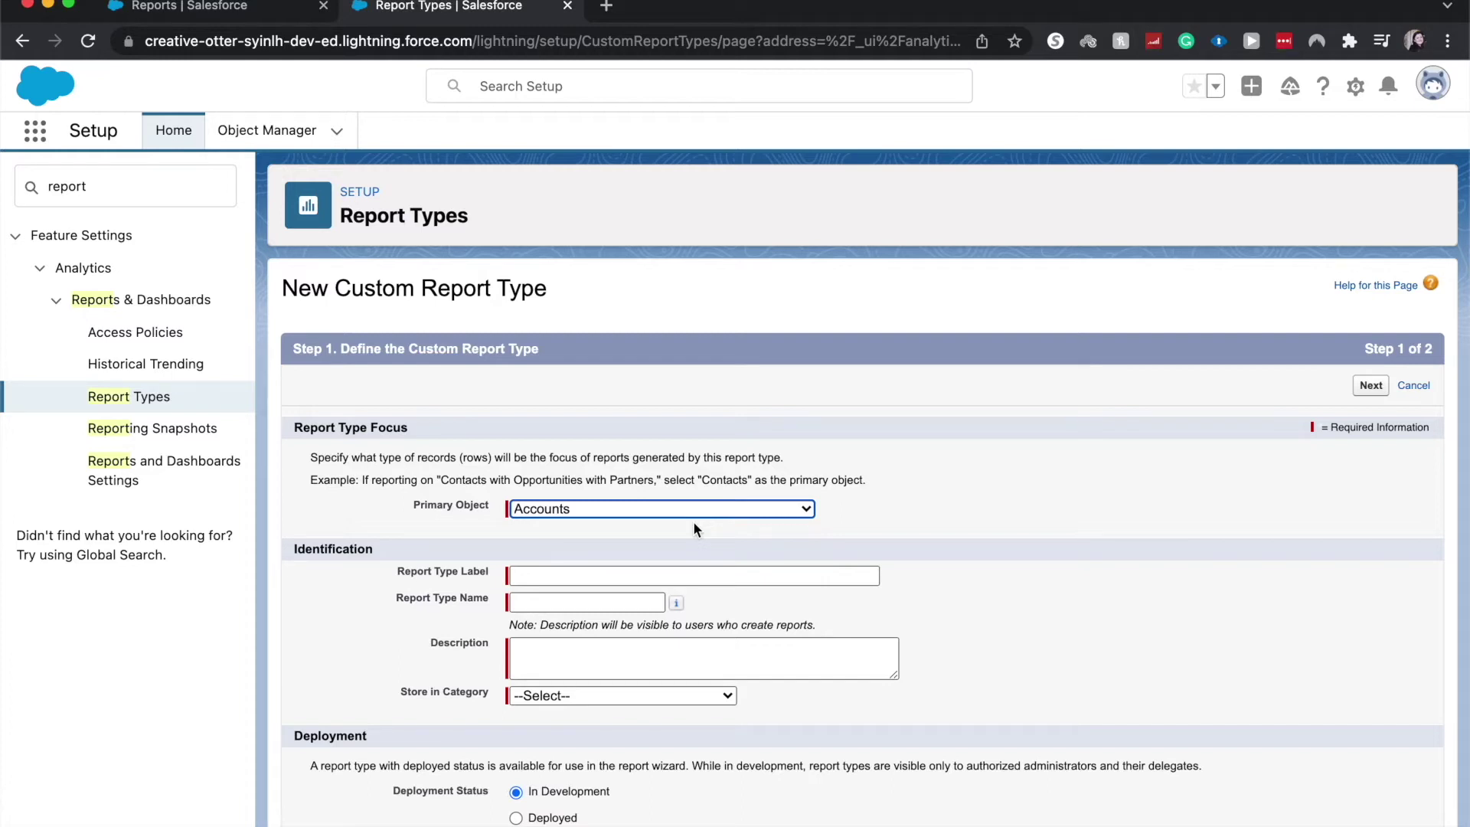
pyautogui.click(674, 575)
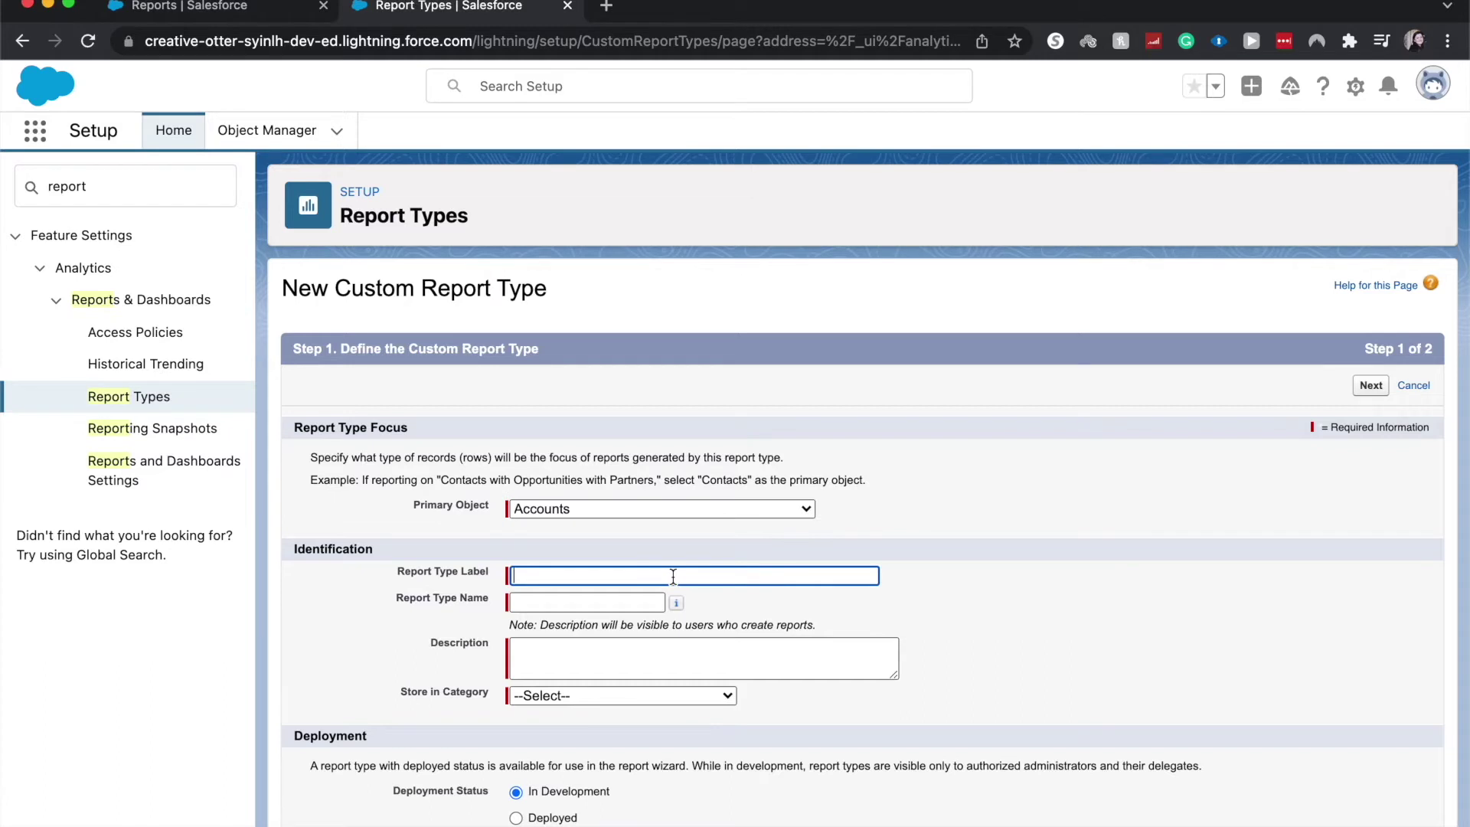
pyautogui.write('Account e')
pyautogui.write('xamp')
pyautogui.write('le')
pyautogui.press('Tab')
pyautogui.click(734, 608)
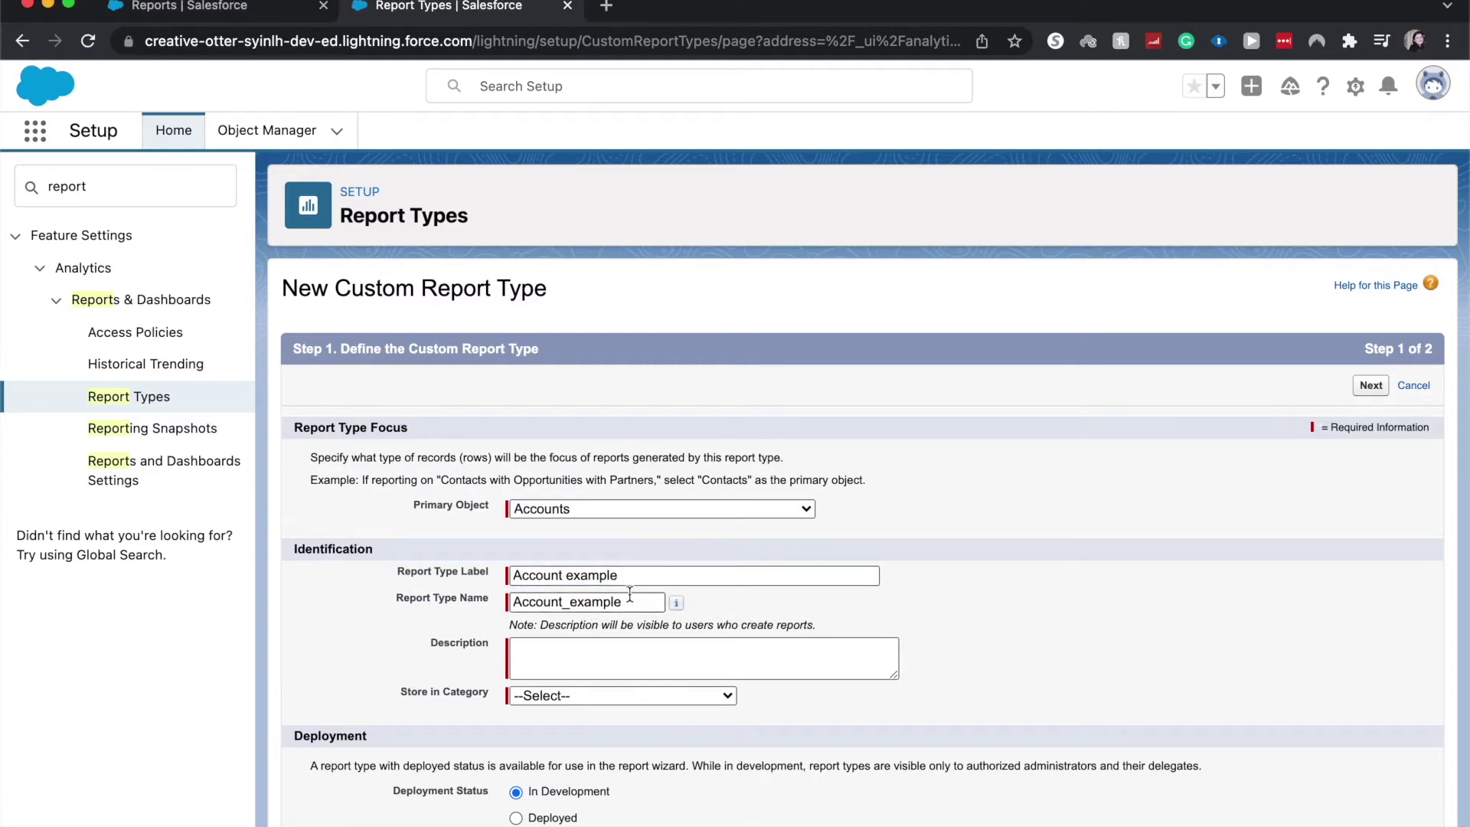
pyautogui.click(608, 649)
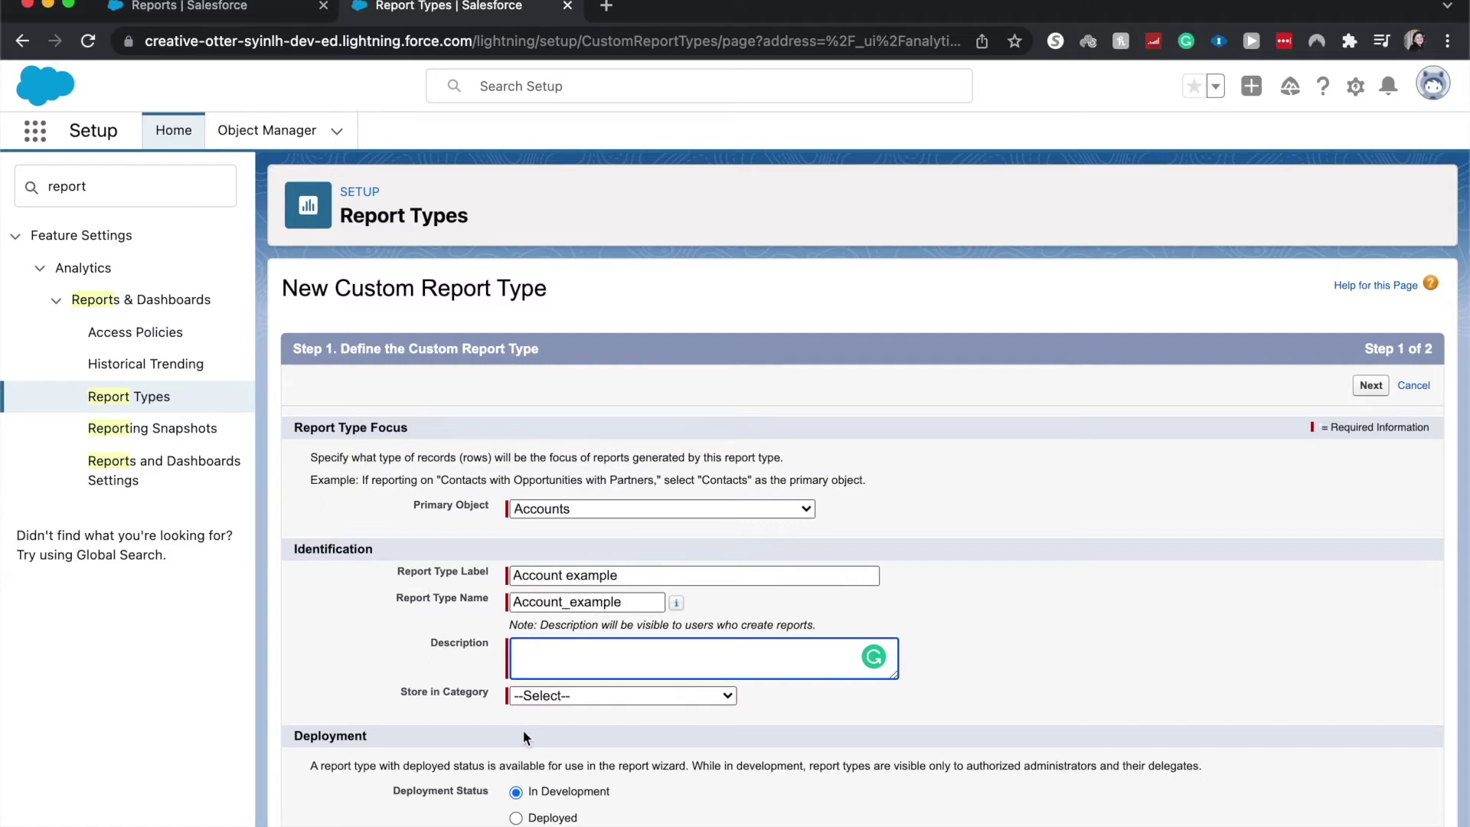
pyautogui.write('Acc')
pyautogui.write('ount')
pyautogui.write(' exampe')
pyautogui.write('le report type fo')
pyautogui.write('r yto')
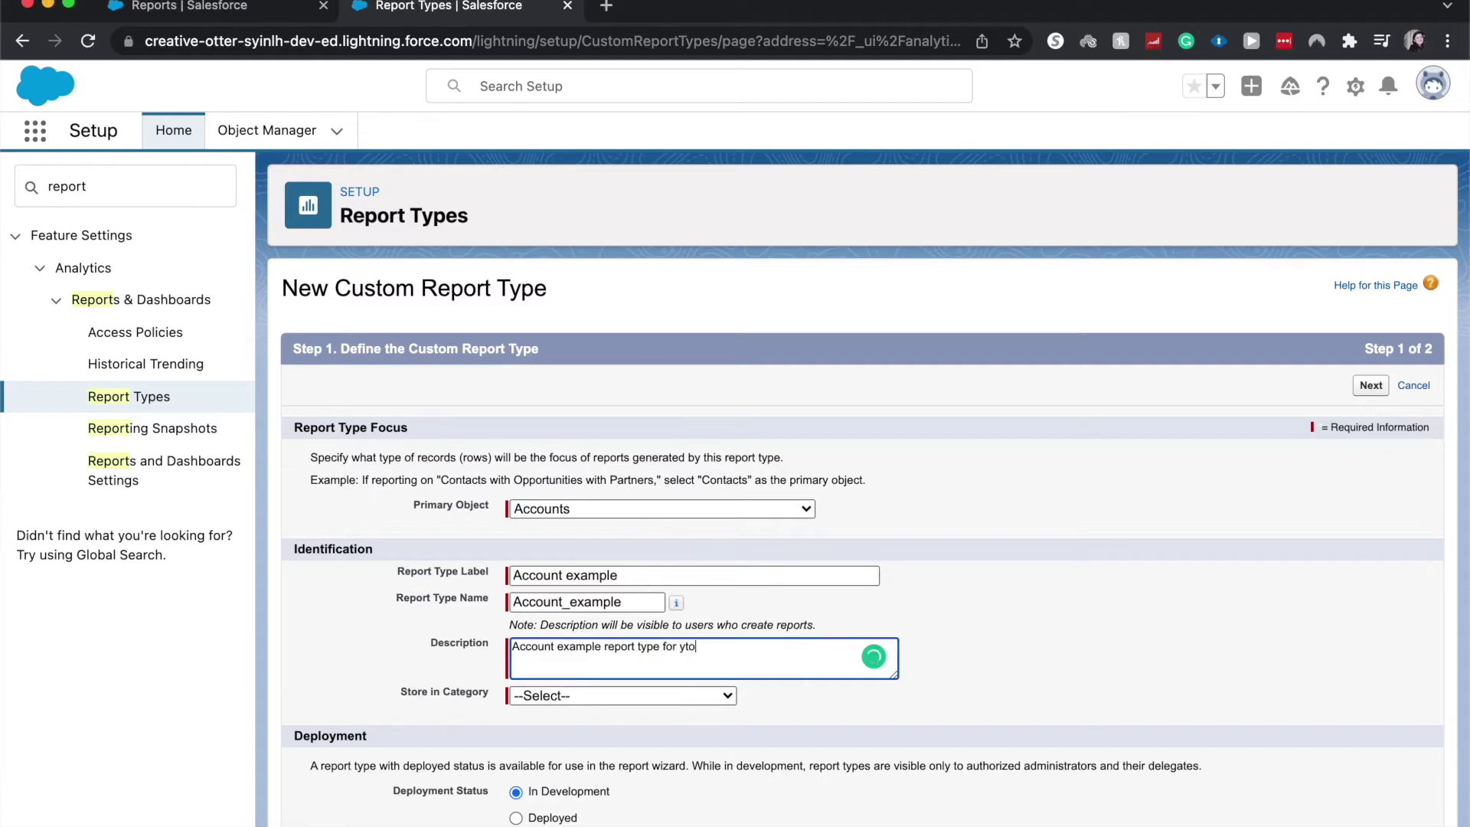
pyautogui.press('BackSpace')
pyautogui.press('BackSpace')
pyautogui.write('outube vide')
pyautogui.write('o')
# File the report type under Accounts & Contacts and advance to the records set step.
pyautogui.click(619, 697)
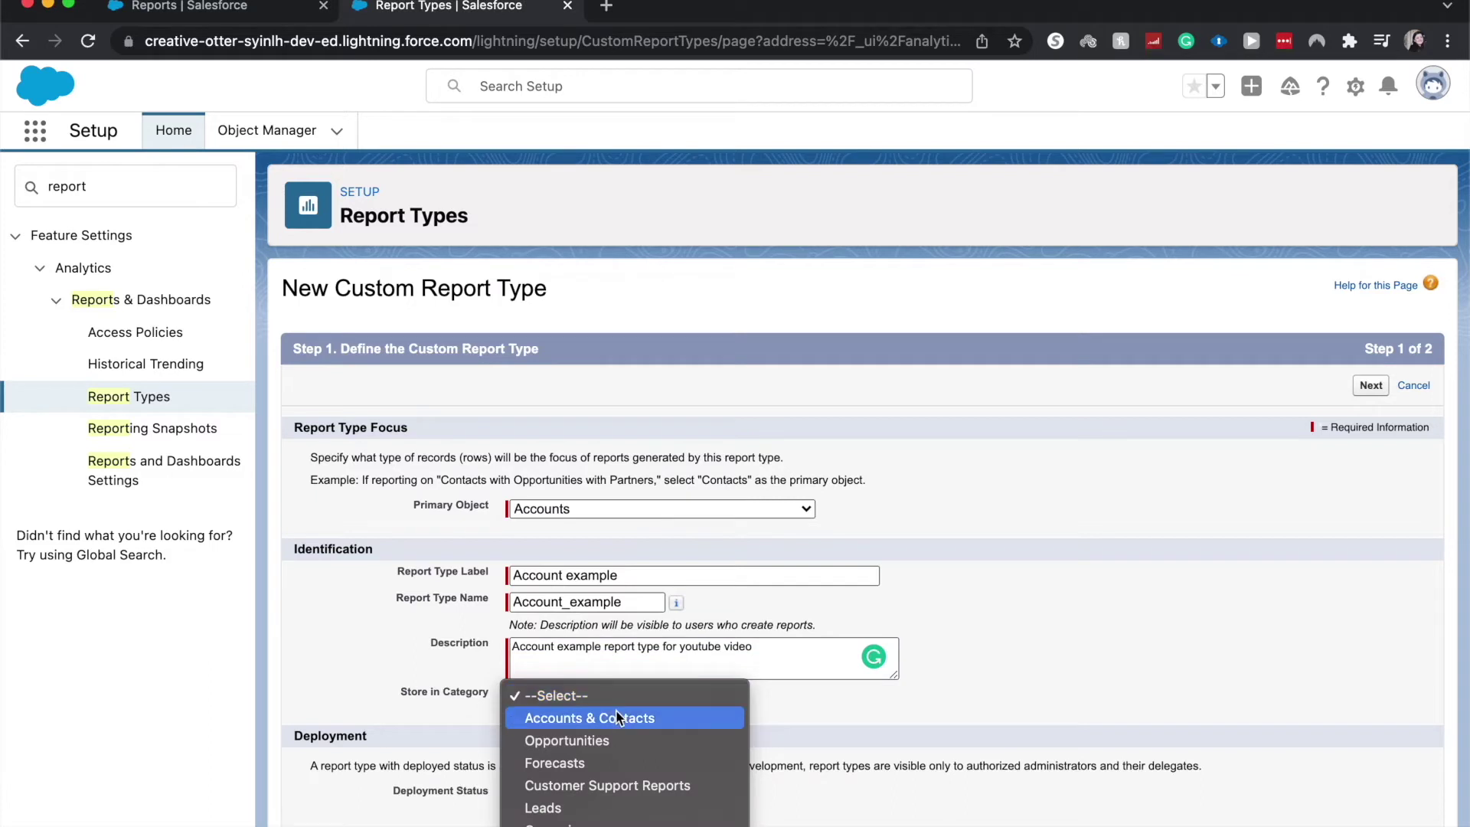
pyautogui.click(619, 722)
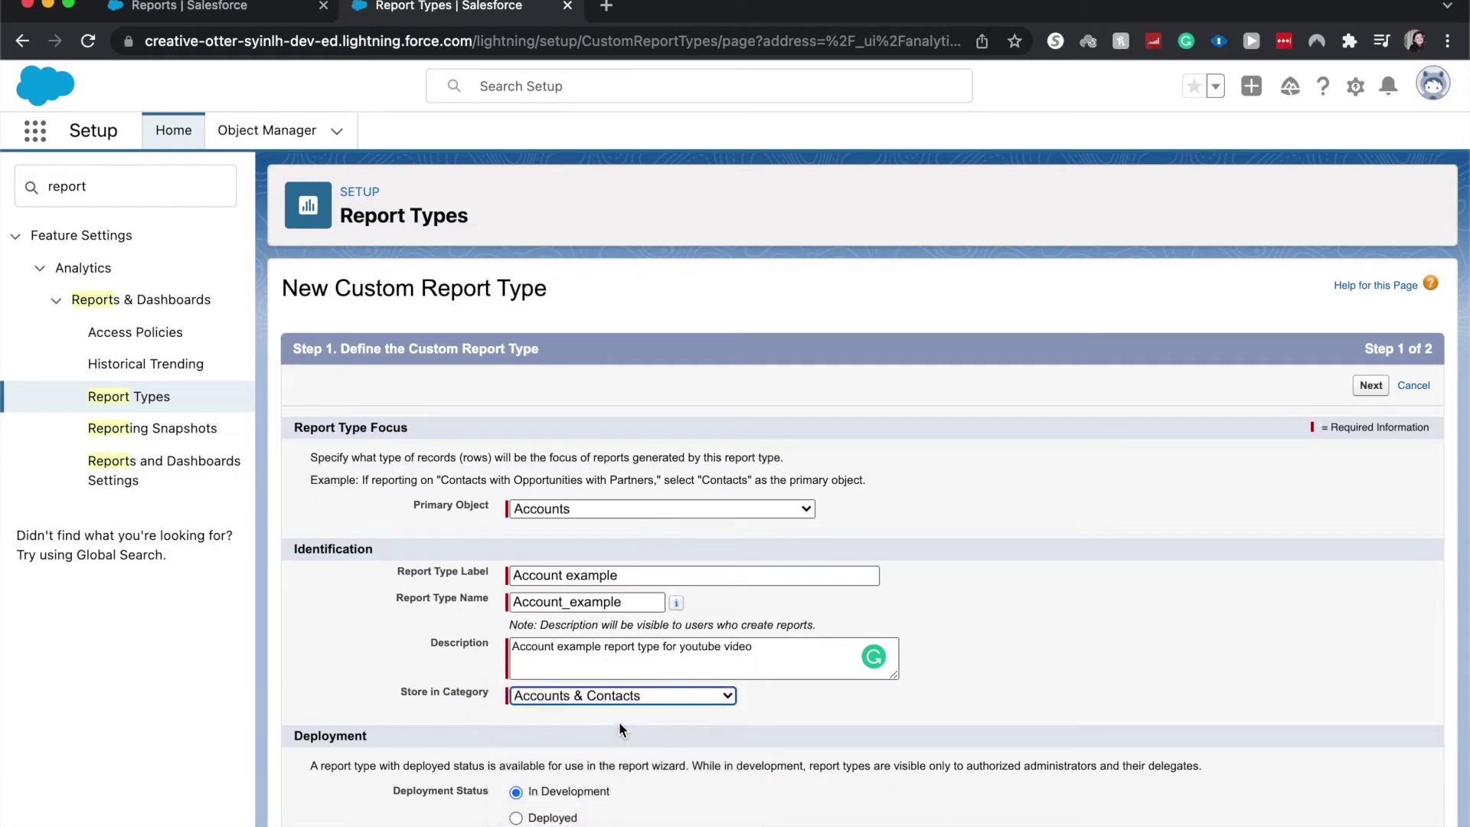
pyautogui.scroll(-1, 620, 721)
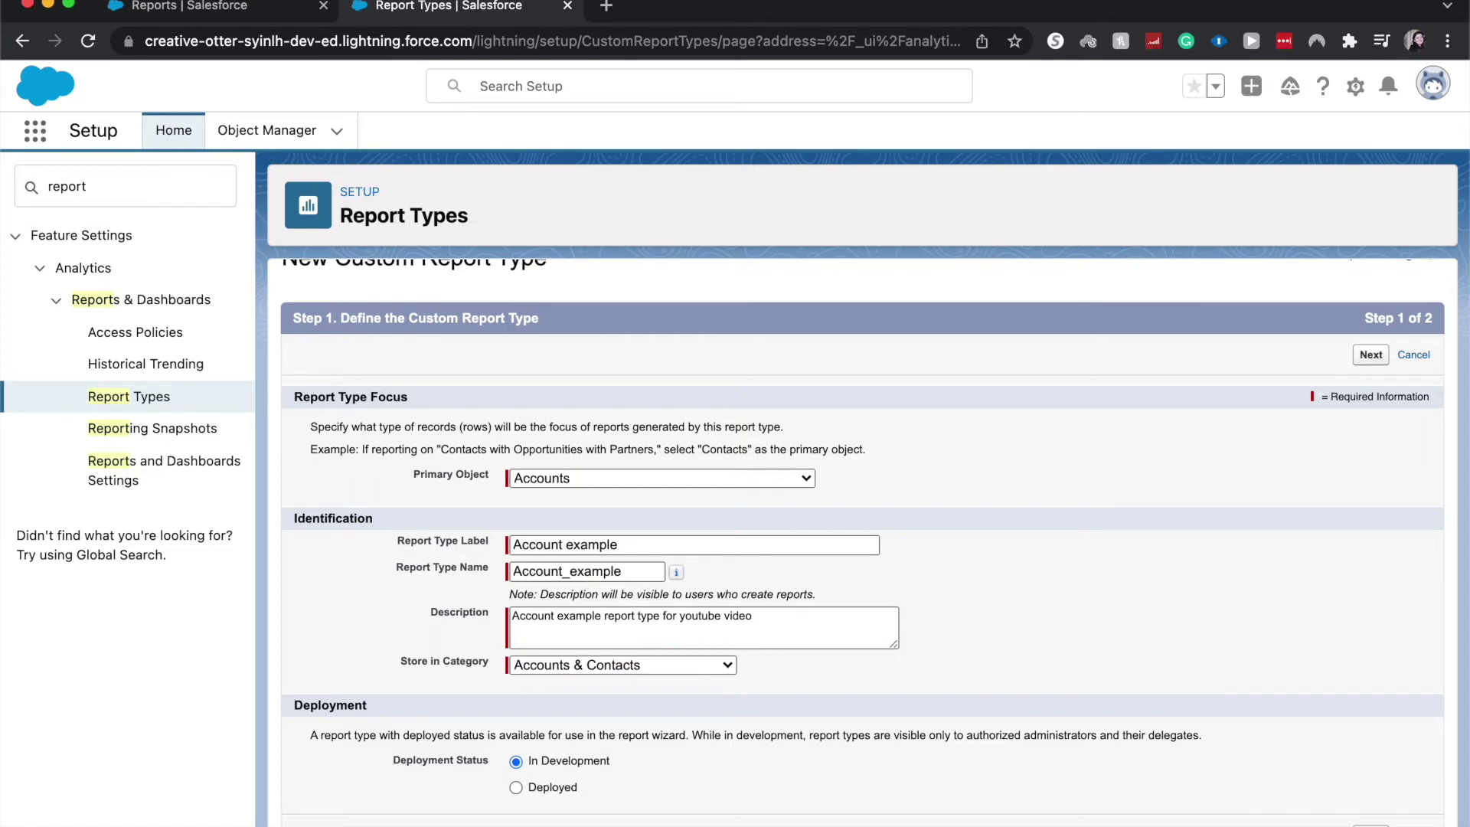
pyautogui.click(1370, 822)
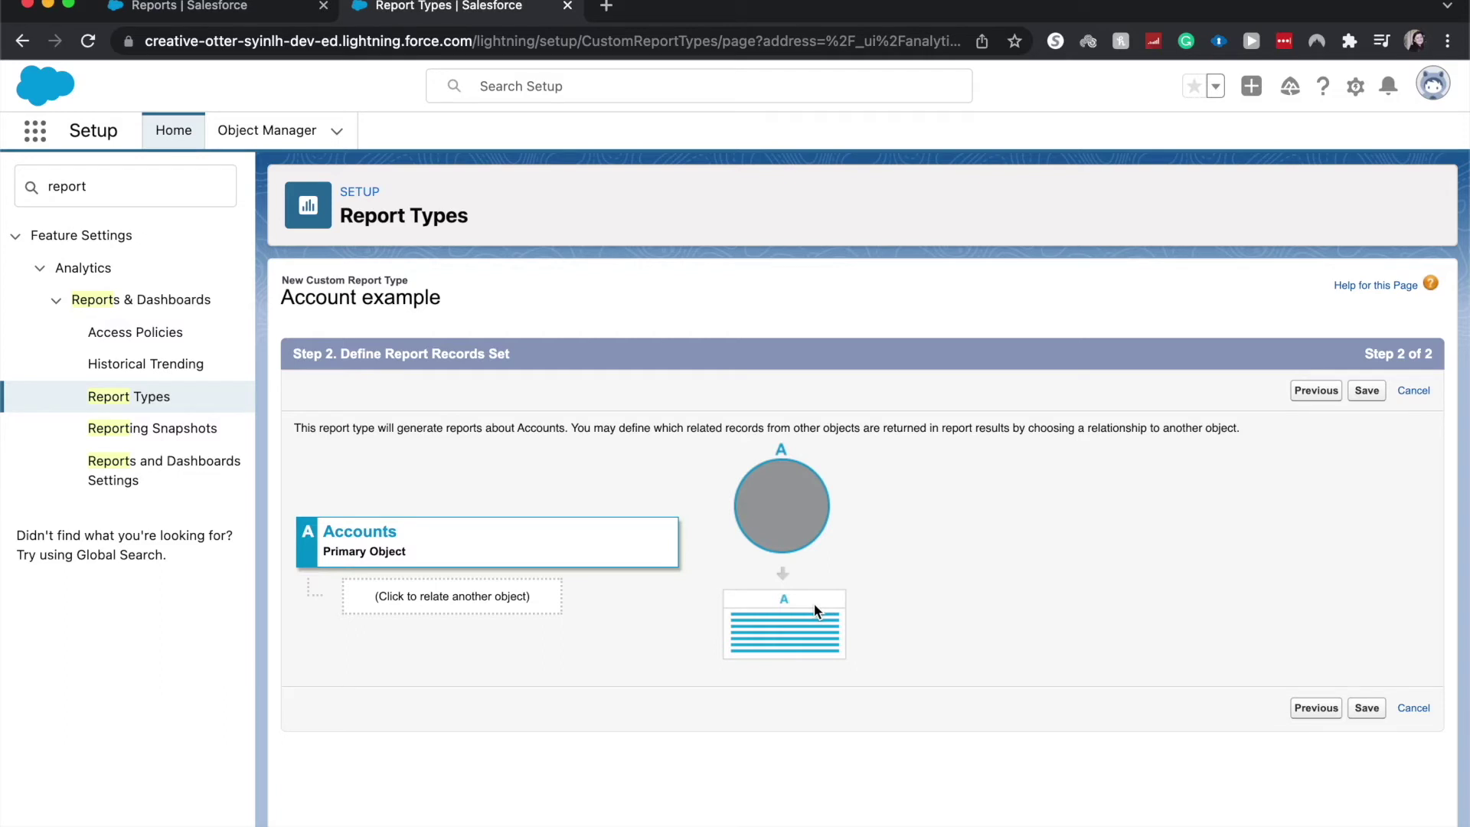
# Relate Cases to Accounts, requiring every account to have at least one case.
pyautogui.click(408, 595)
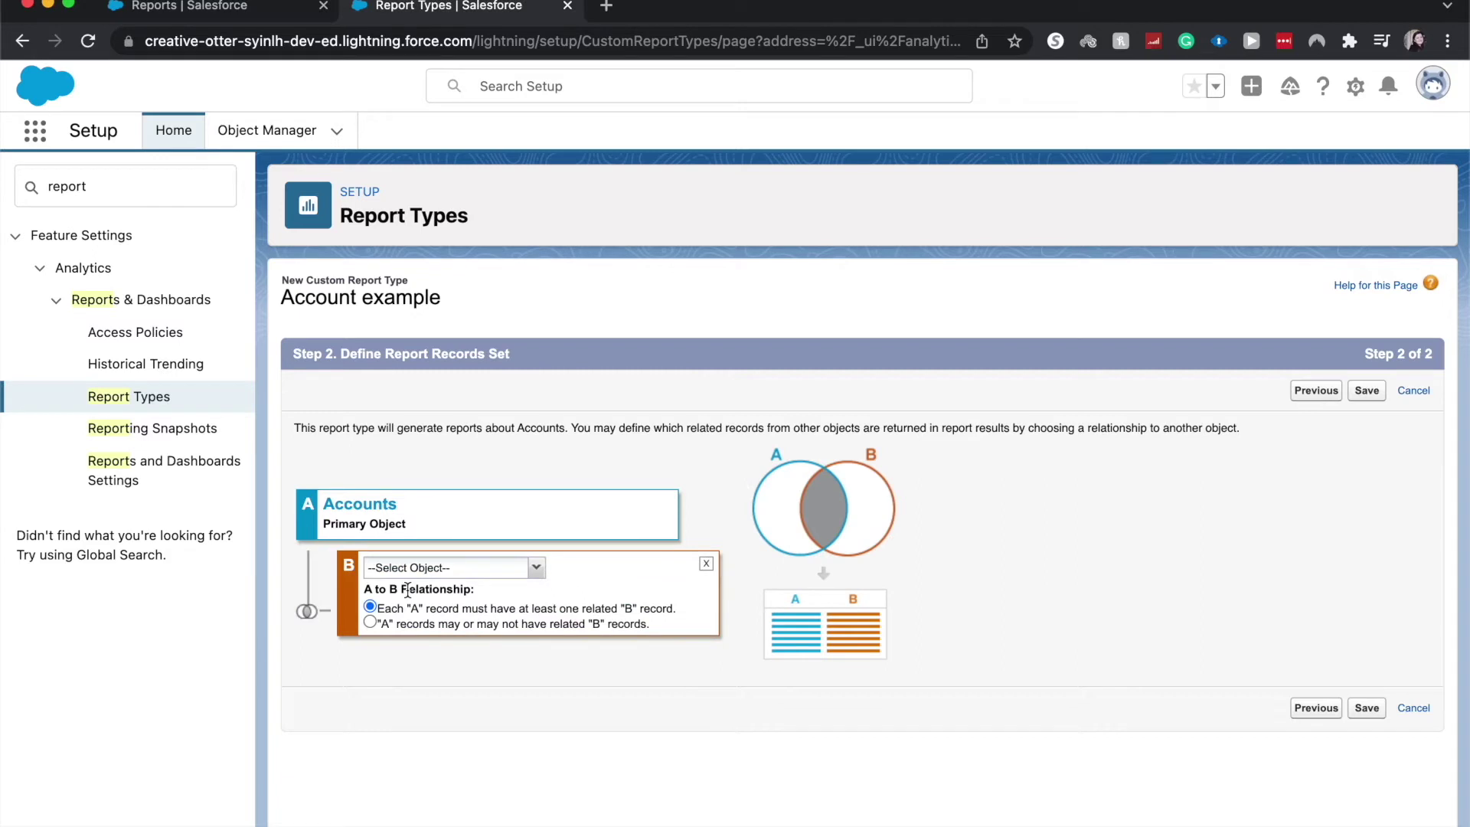
pyautogui.click(528, 568)
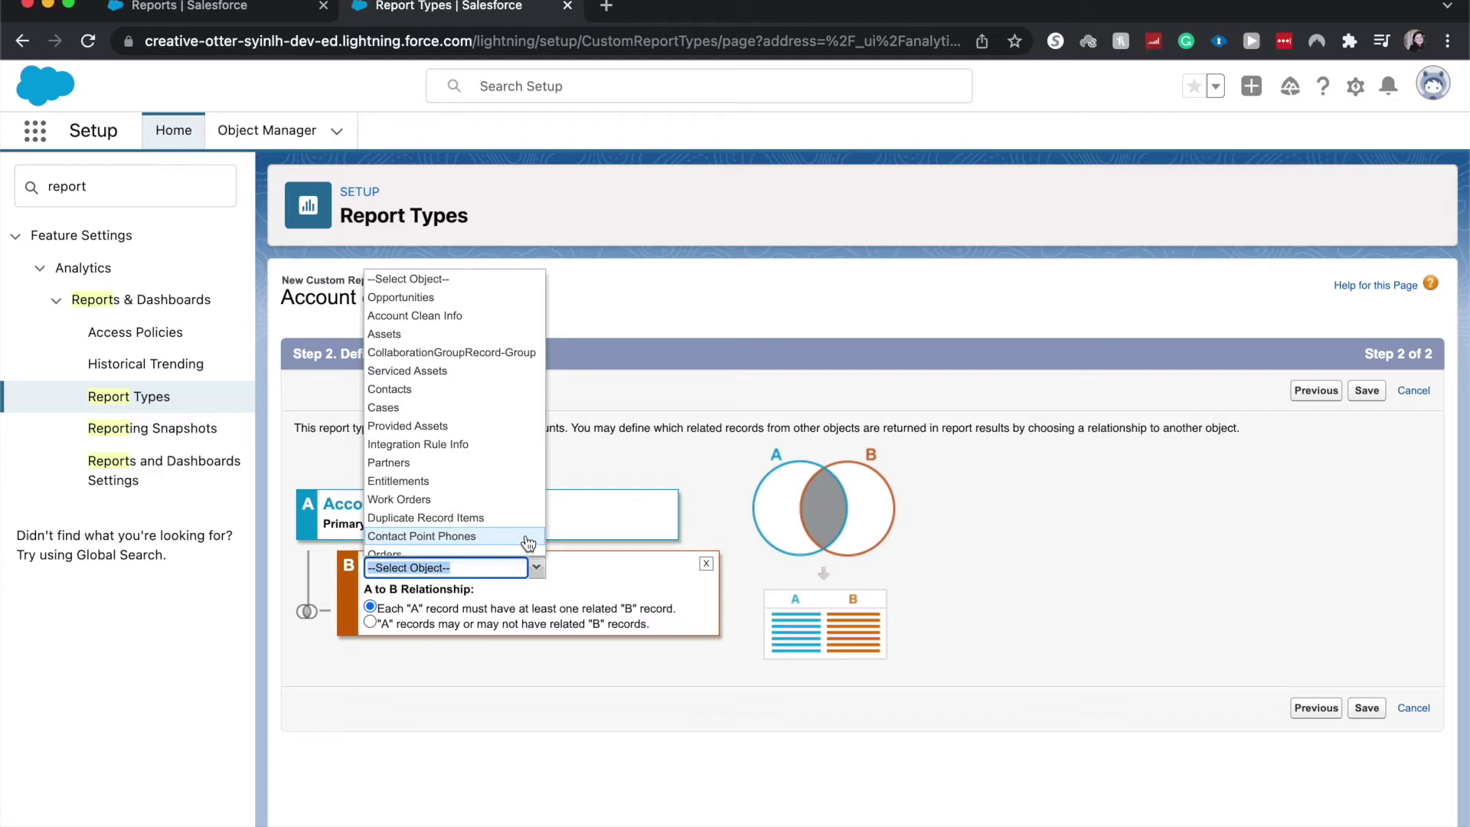
pyautogui.click(497, 411)
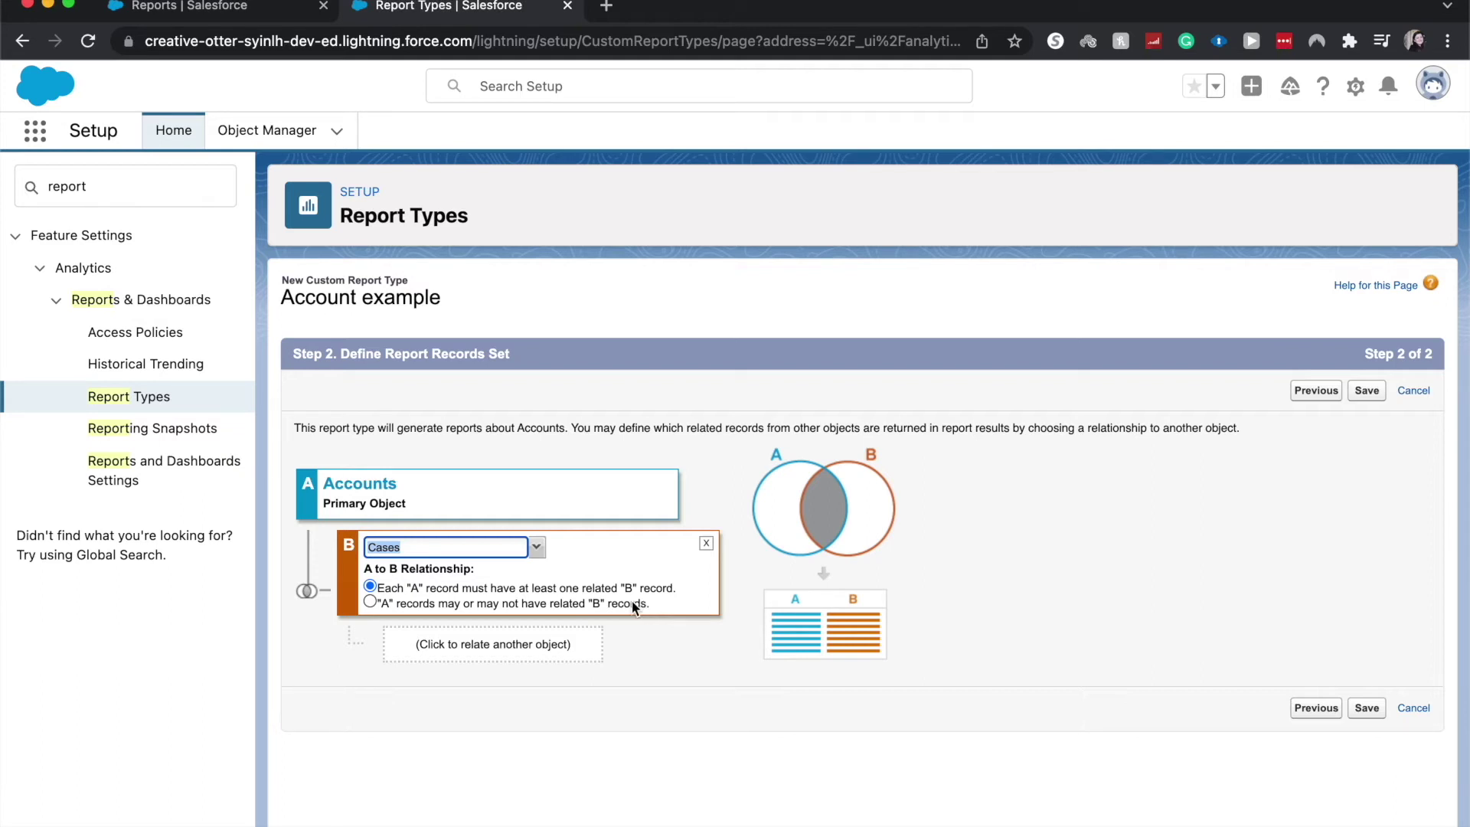
pyautogui.click(621, 604)
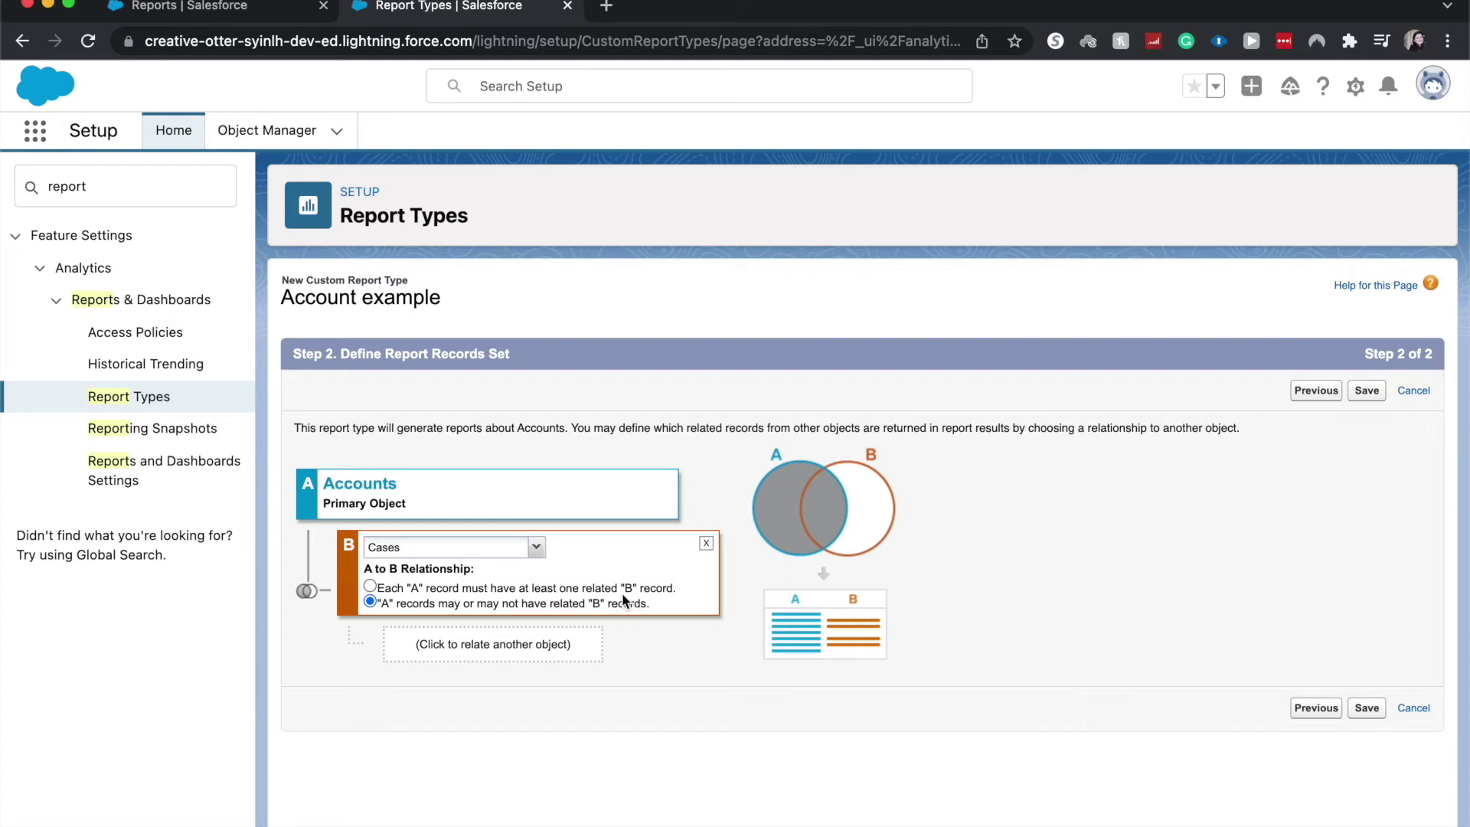
pyautogui.click(627, 587)
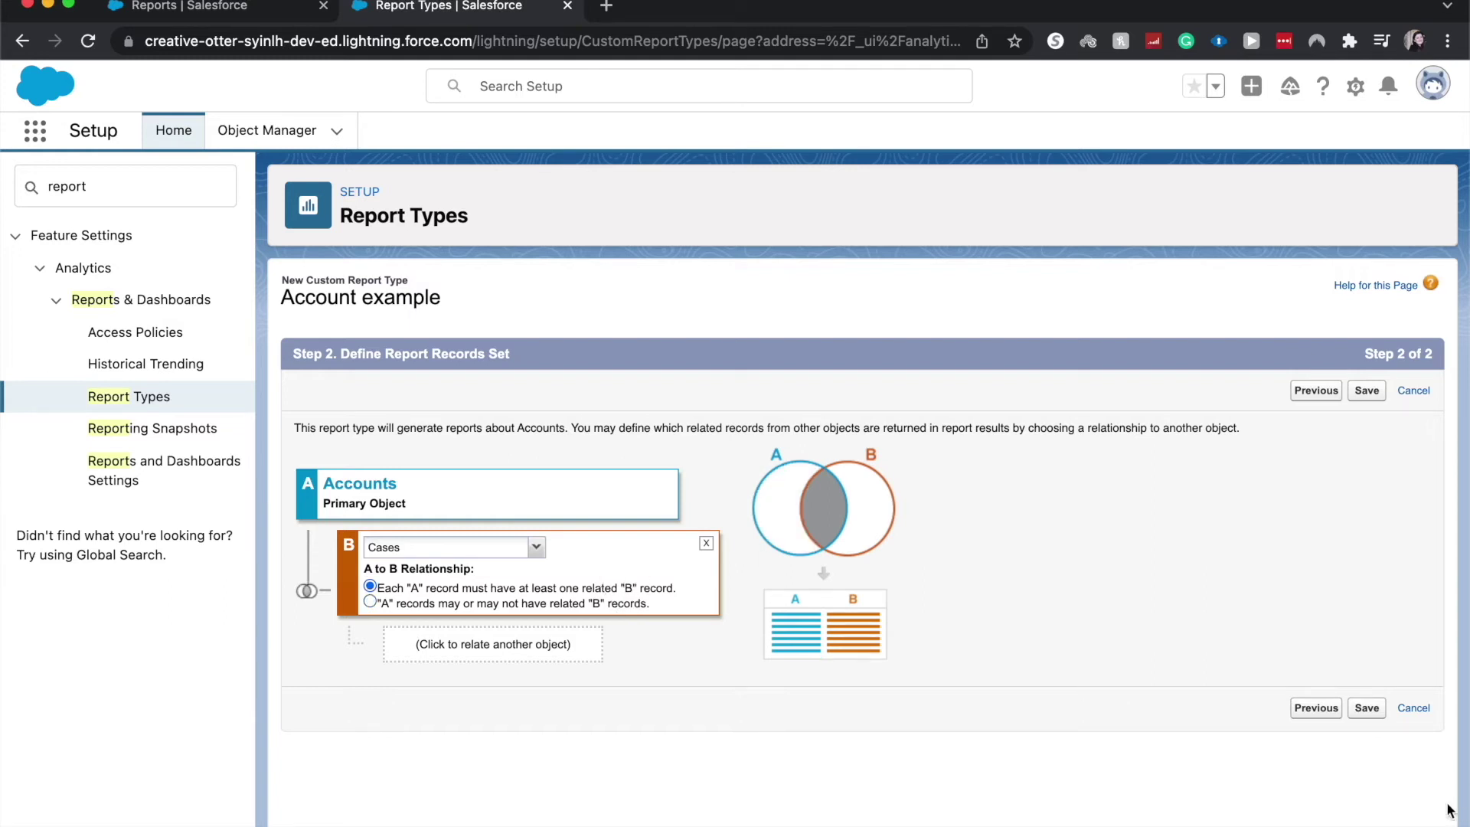
# Save the Account example report type with its Accounts-with-Cases relationship.
pyautogui.click(1367, 707)
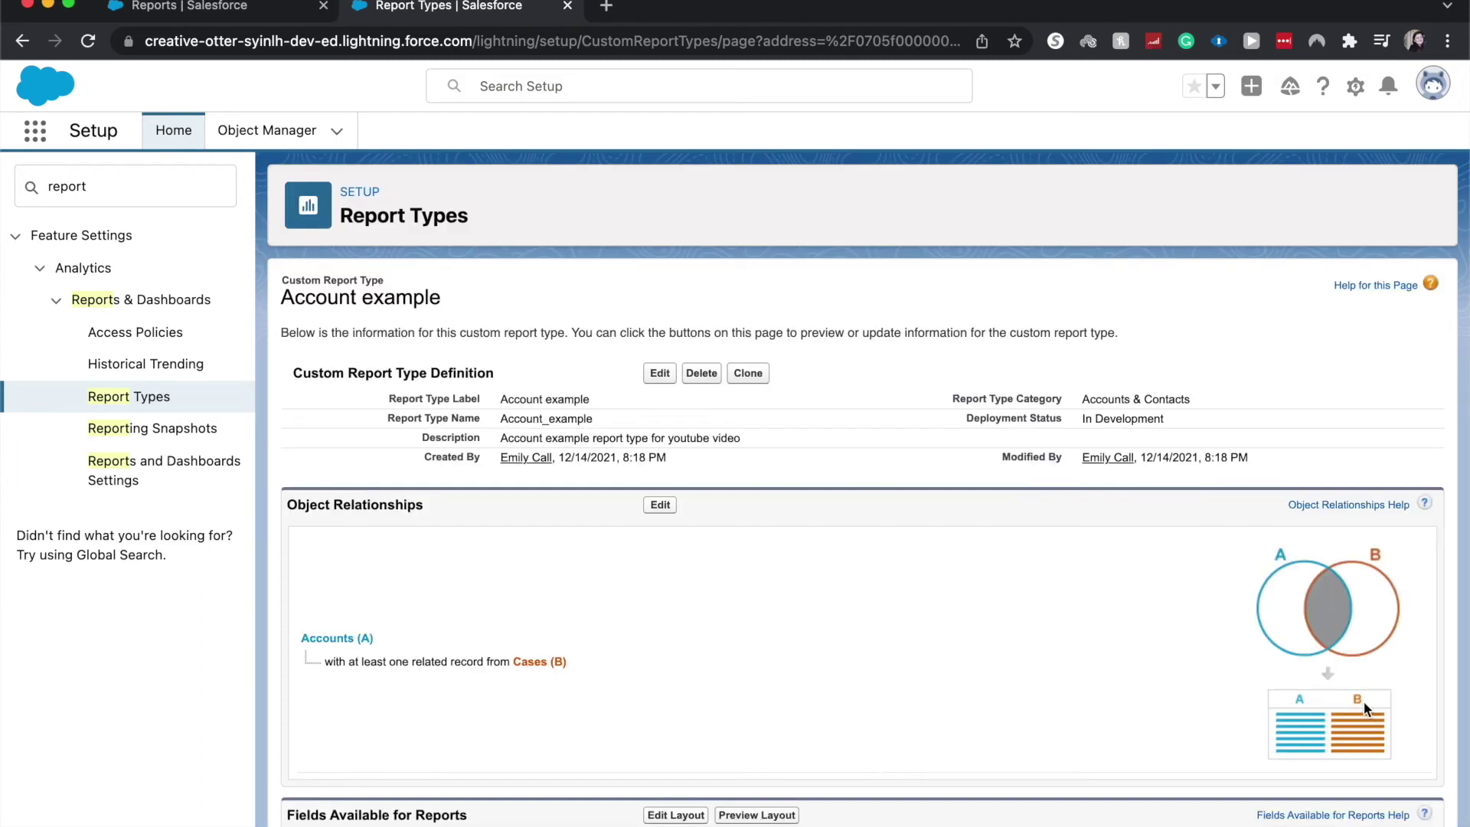
pyautogui.scroll(-1, 1364, 702)
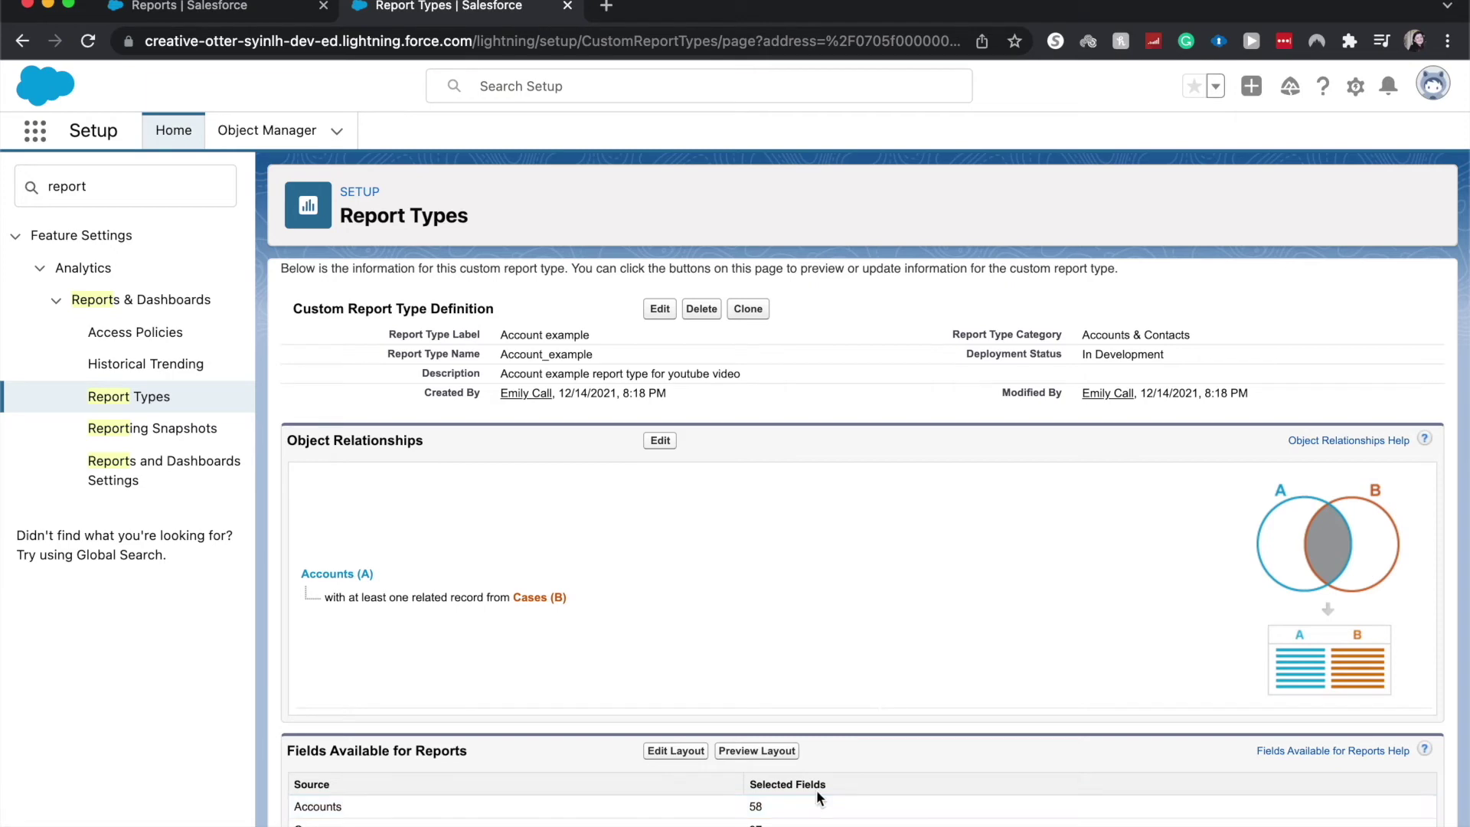
# Open the Account example field layout and browse the Accounts and Cases field pages.
pyautogui.click(677, 751)
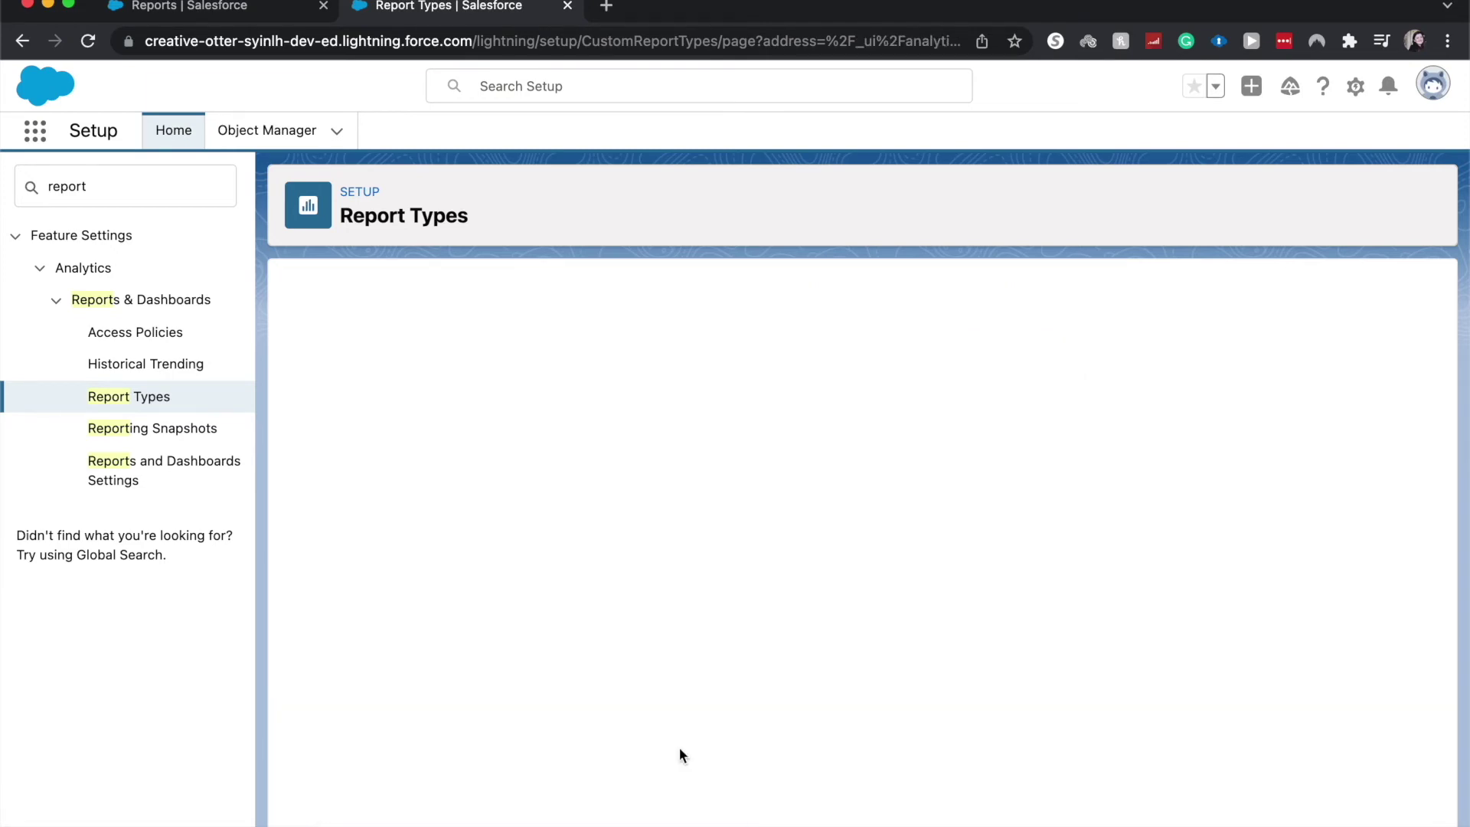
pyautogui.scroll(-4, 679, 748)
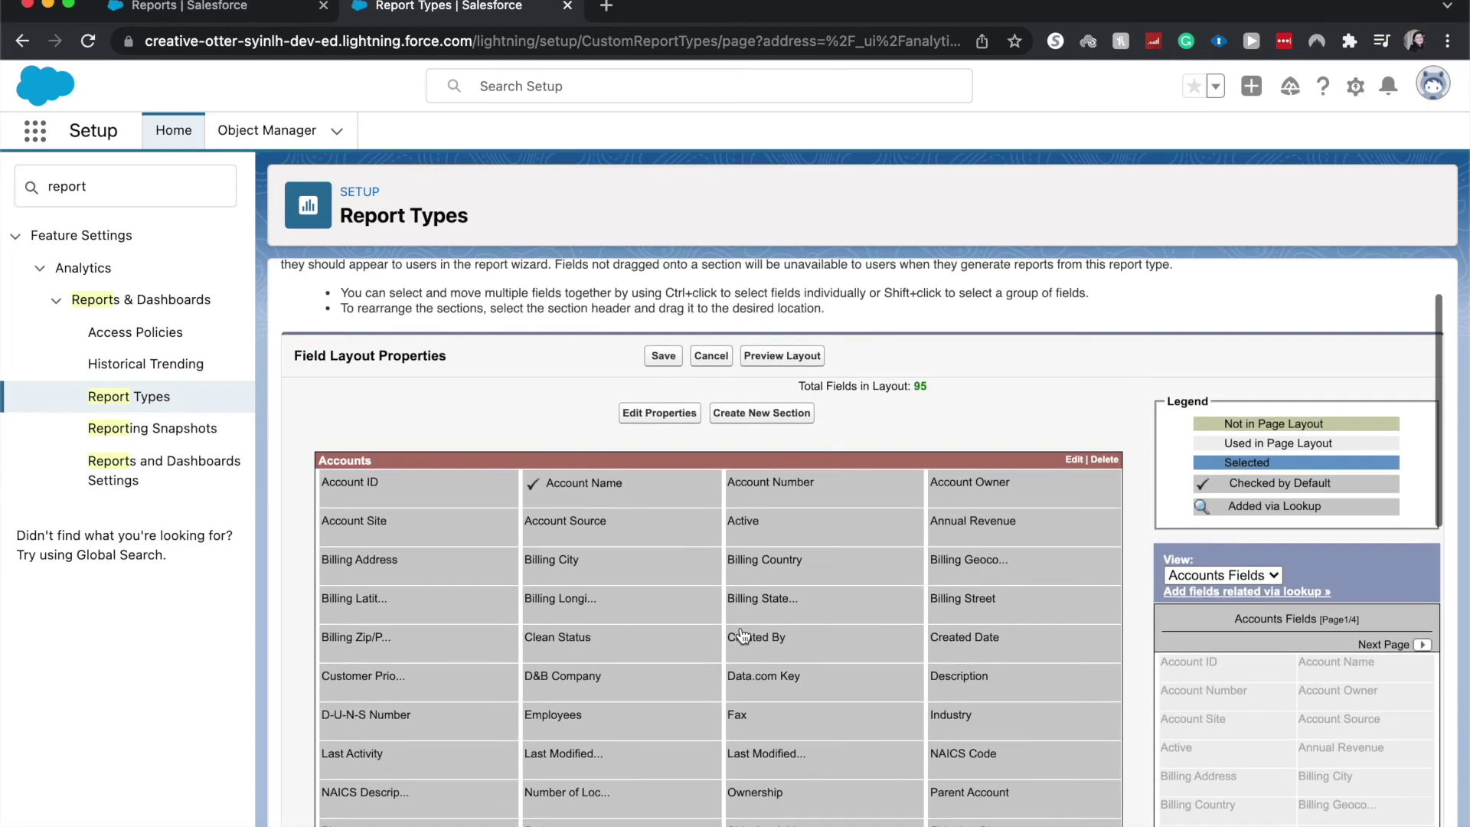
pyautogui.scroll(-1, 965, 435)
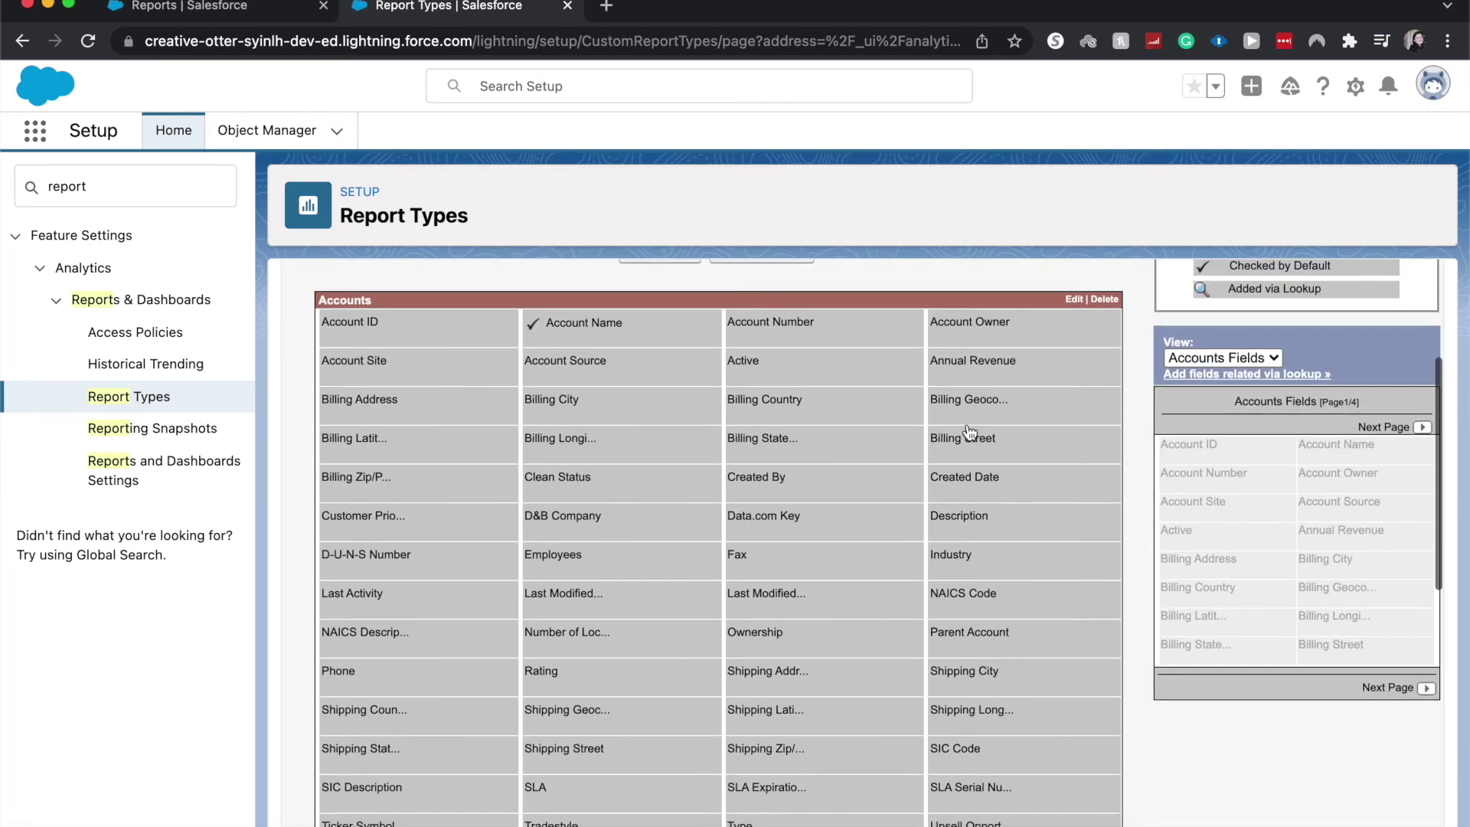
pyautogui.click(621, 753)
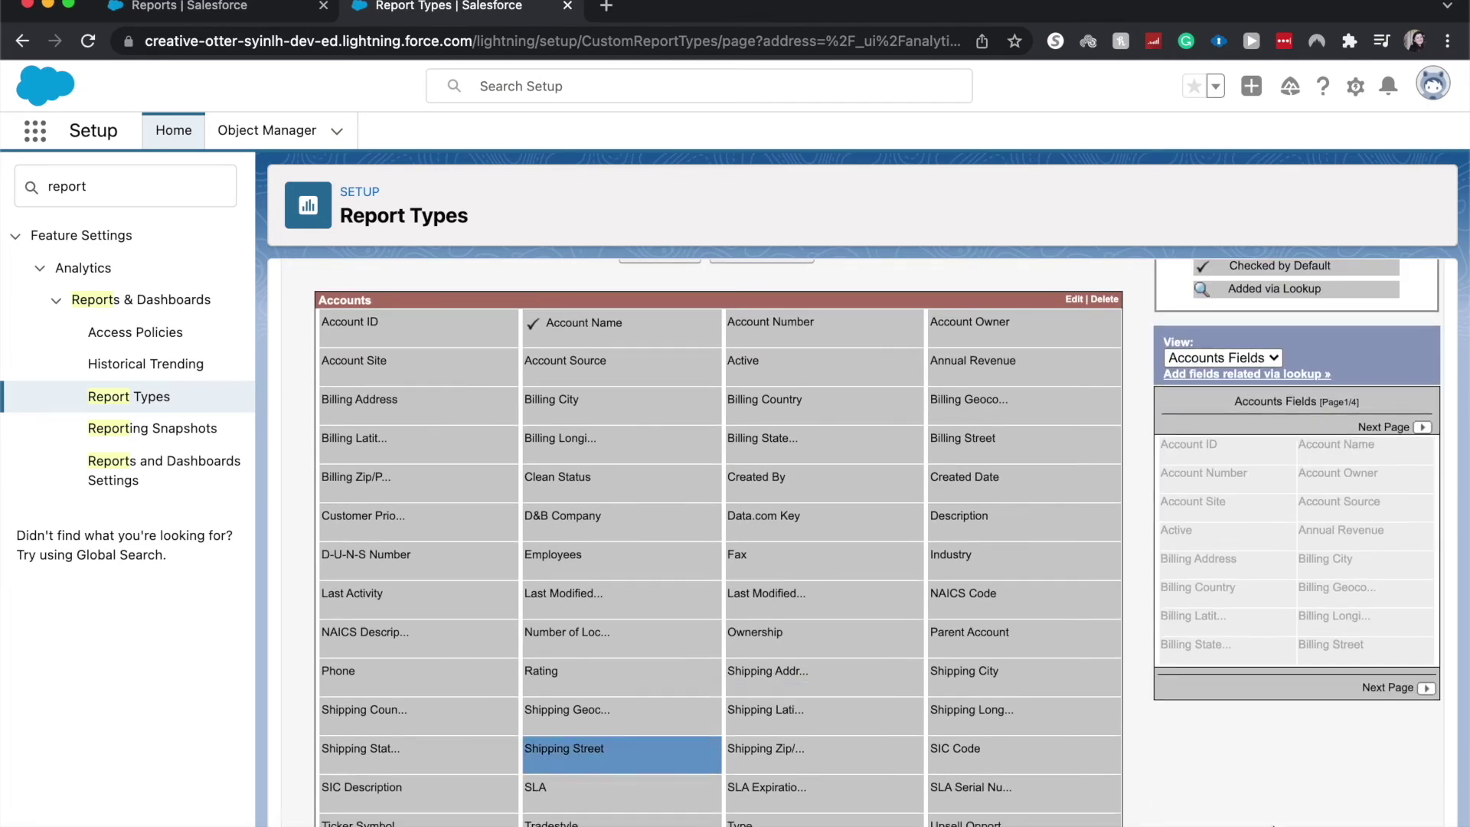
pyautogui.click(1423, 426)
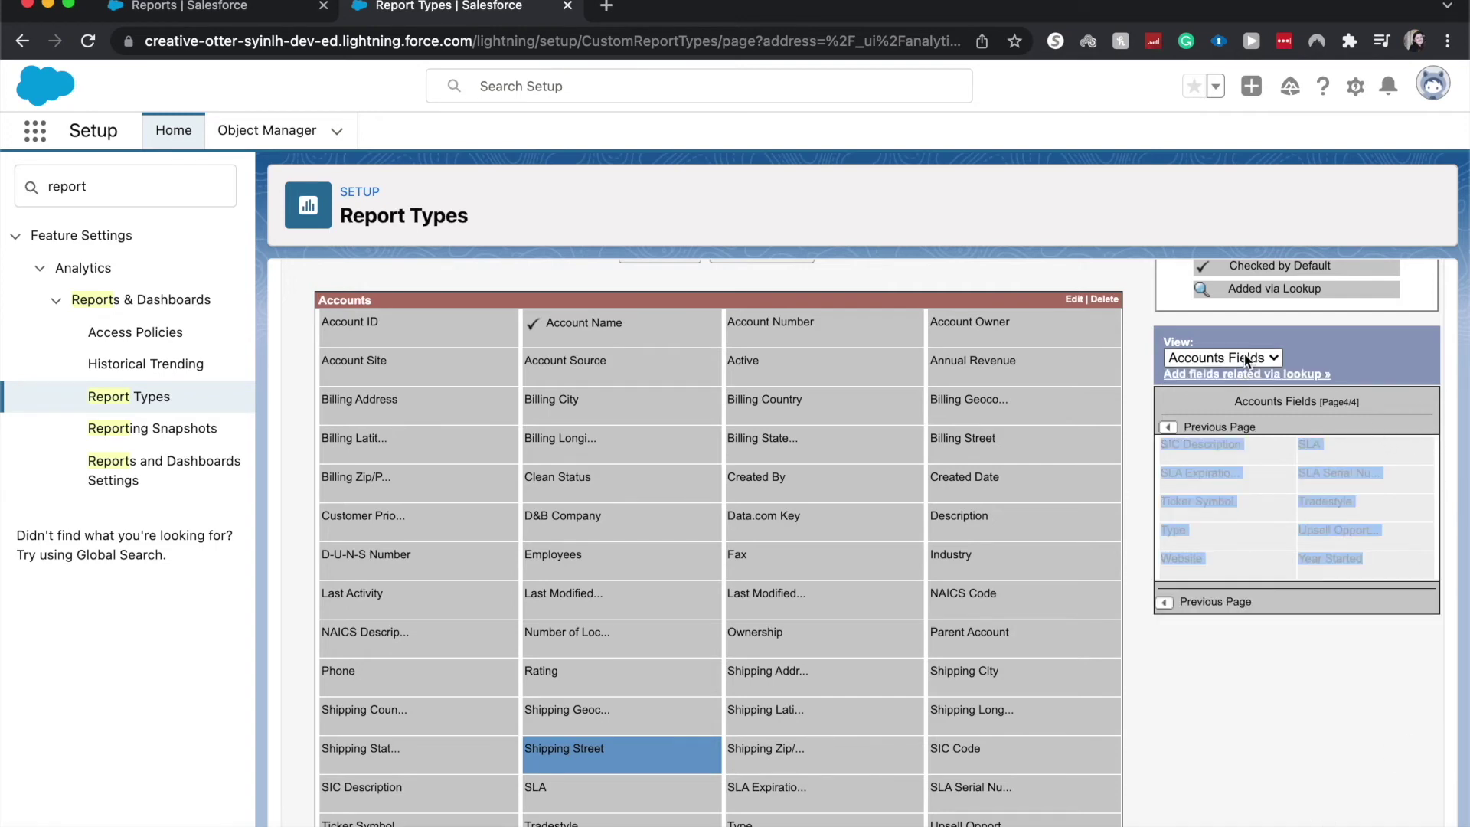
pyautogui.click(1223, 358)
pyautogui.click(1220, 381)
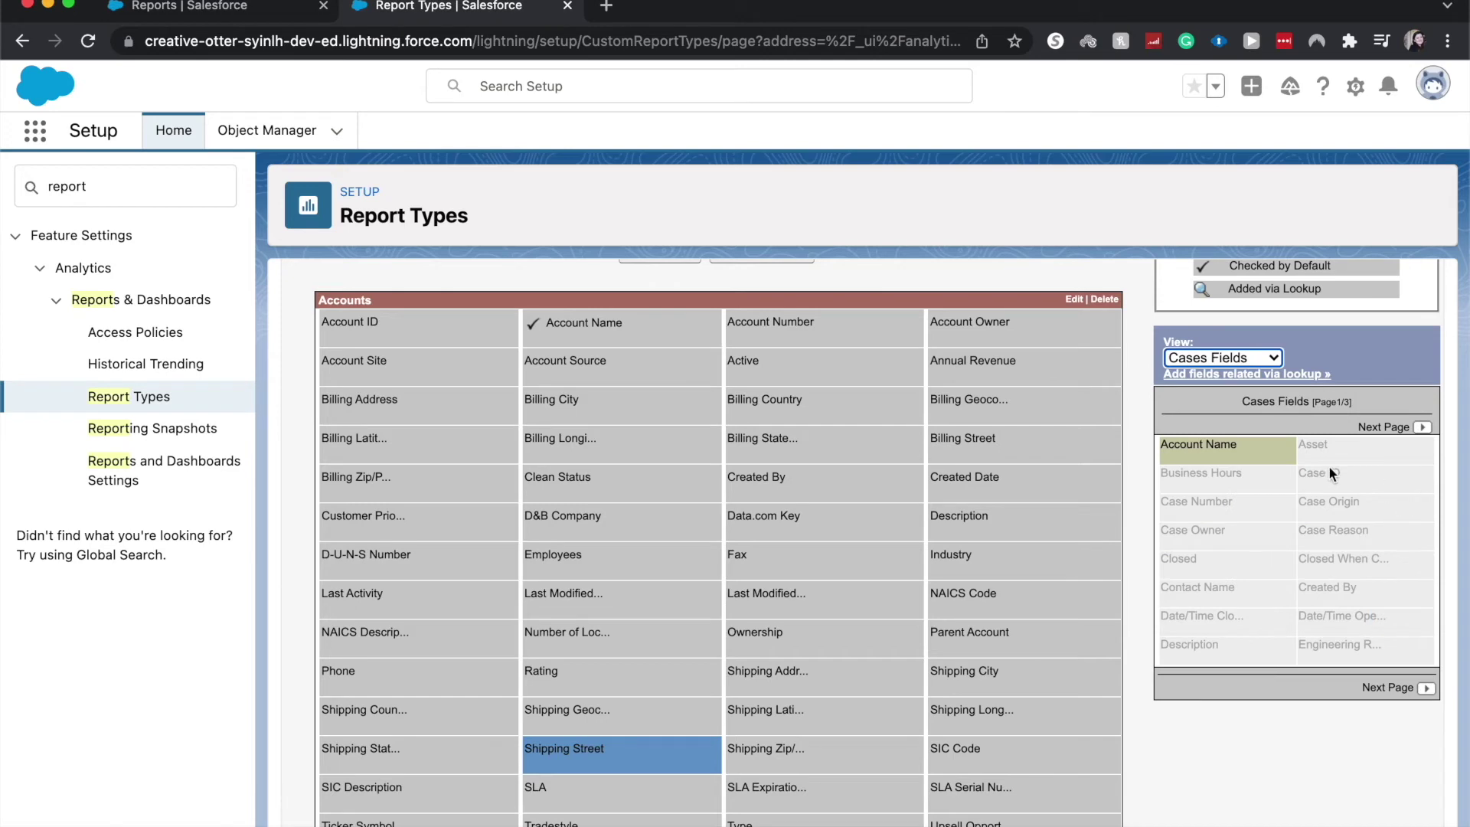
pyautogui.click(1264, 445)
pyautogui.click(1427, 428)
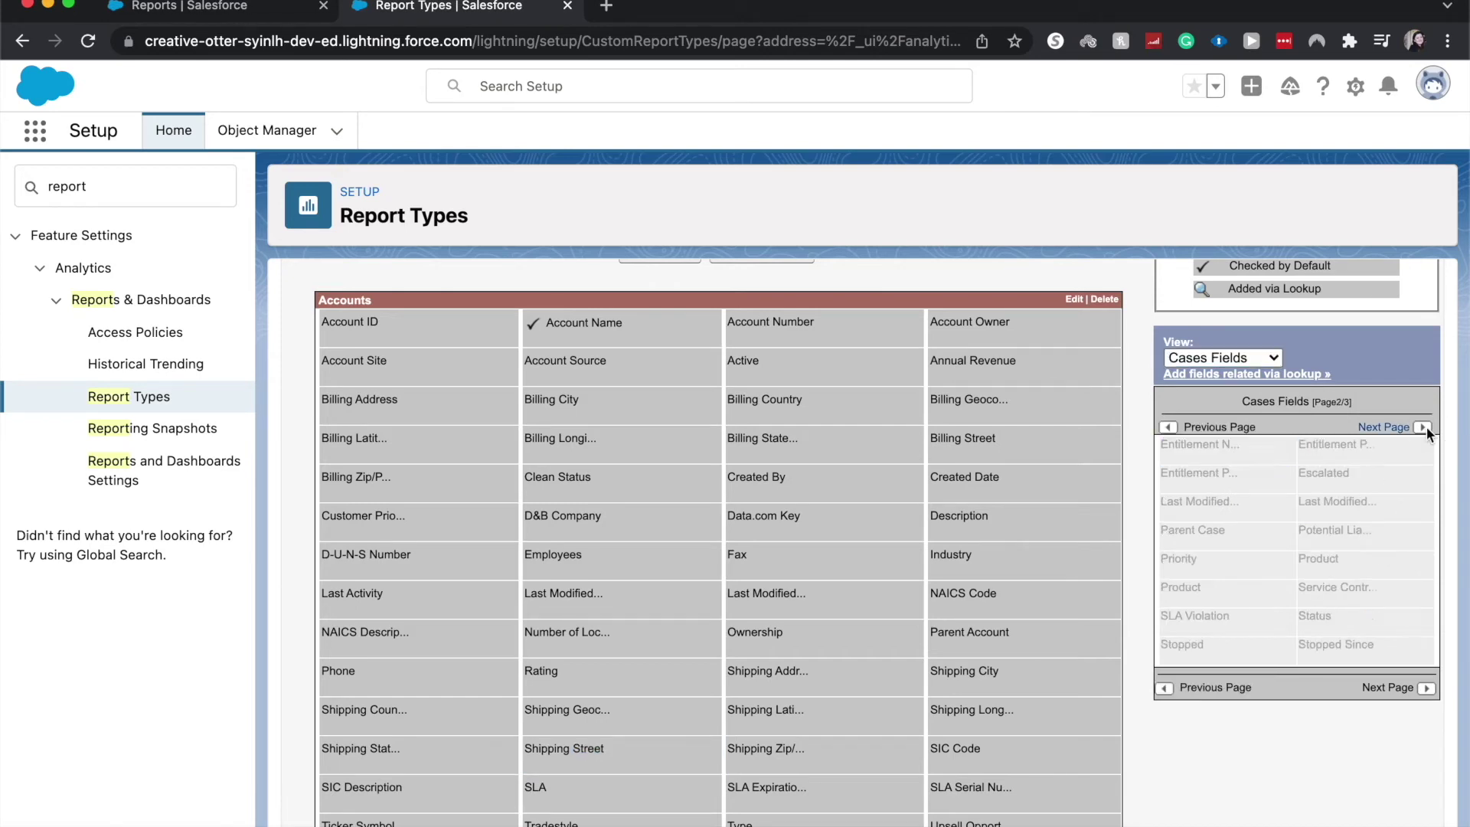
pyautogui.click(1425, 427)
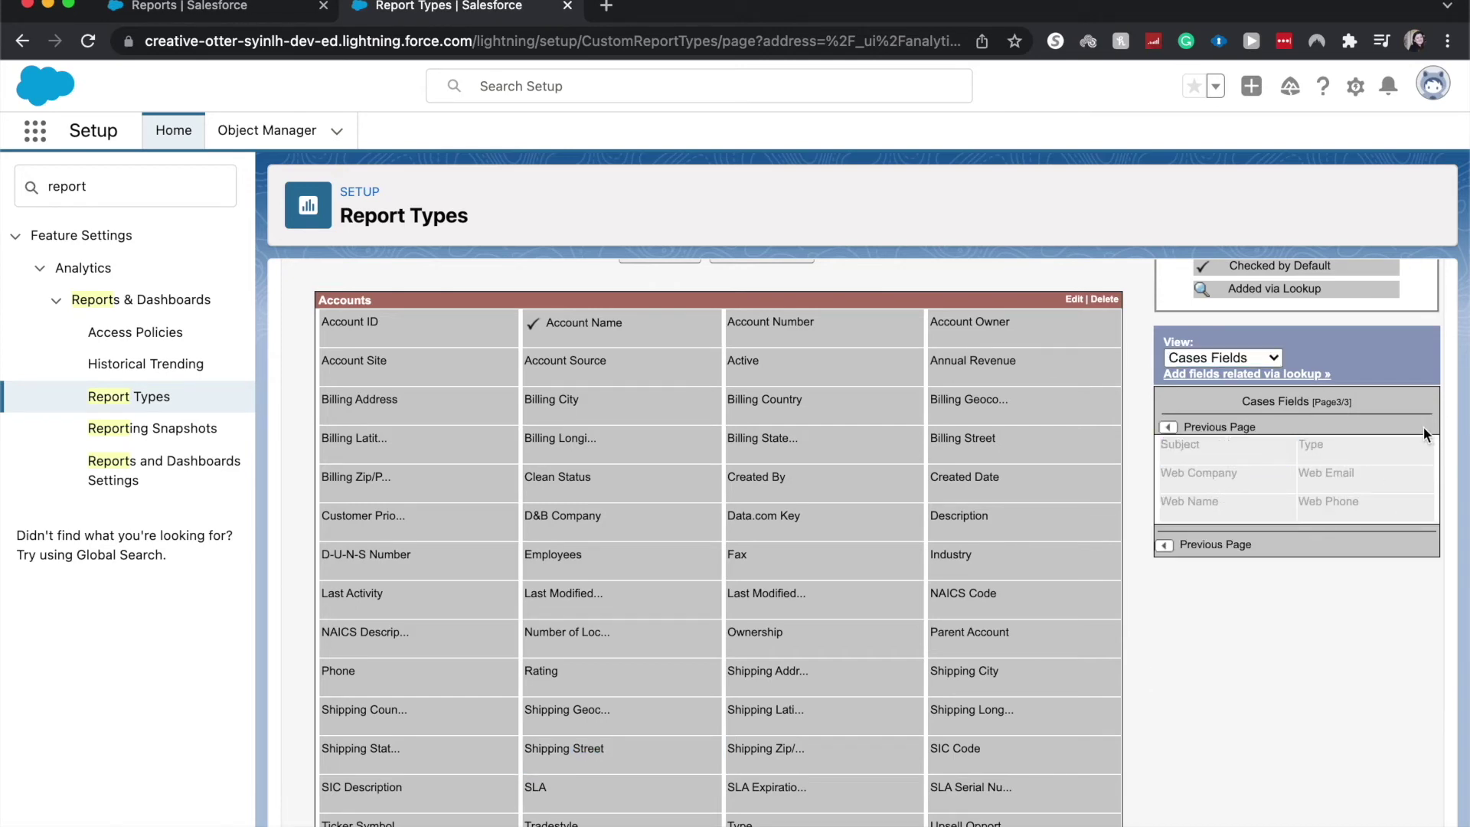
pyautogui.scroll(3, 1366, 399)
pyautogui.scroll(2, 1373, 402)
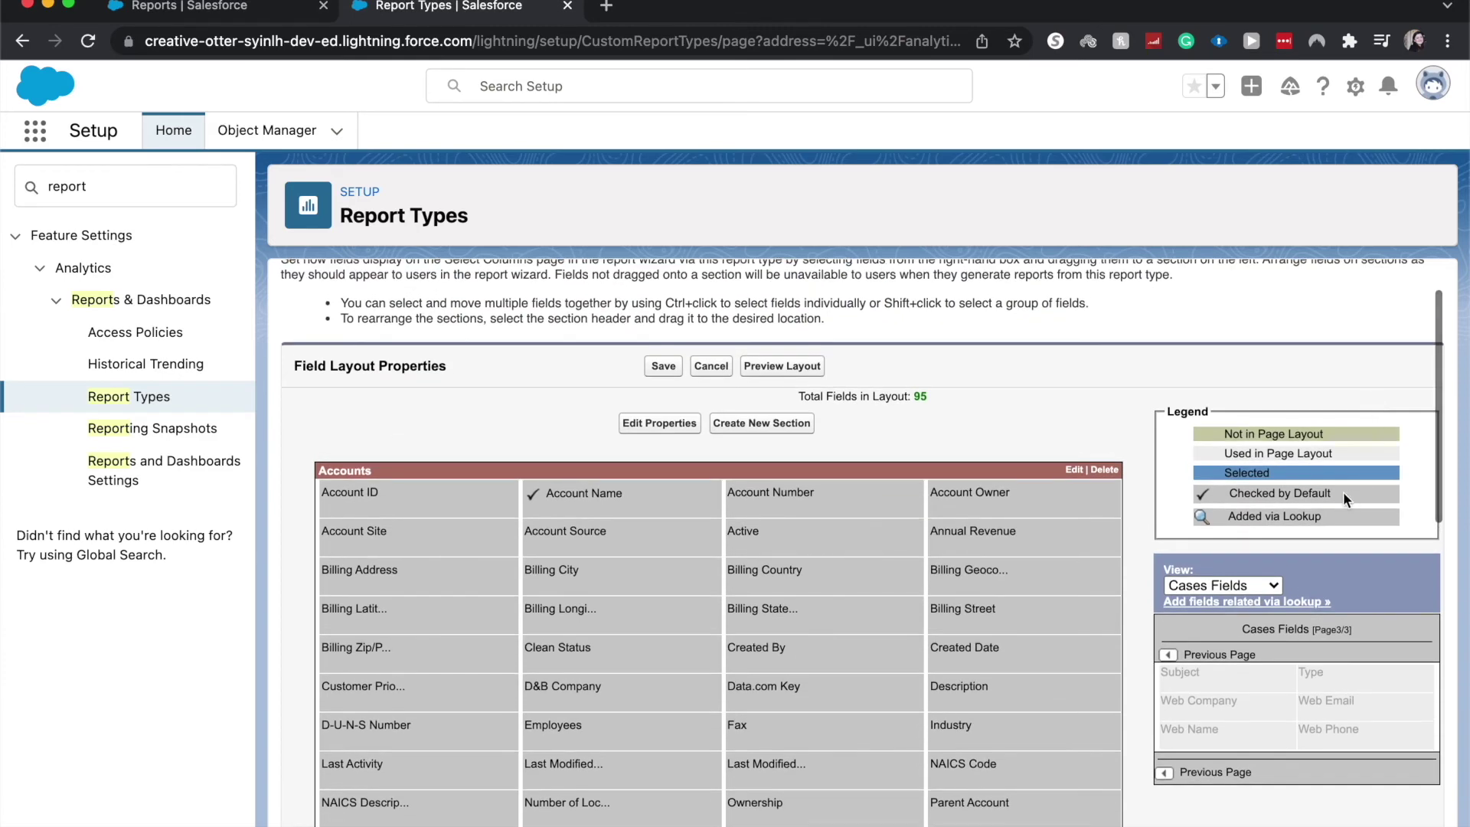
pyautogui.click(1296, 602)
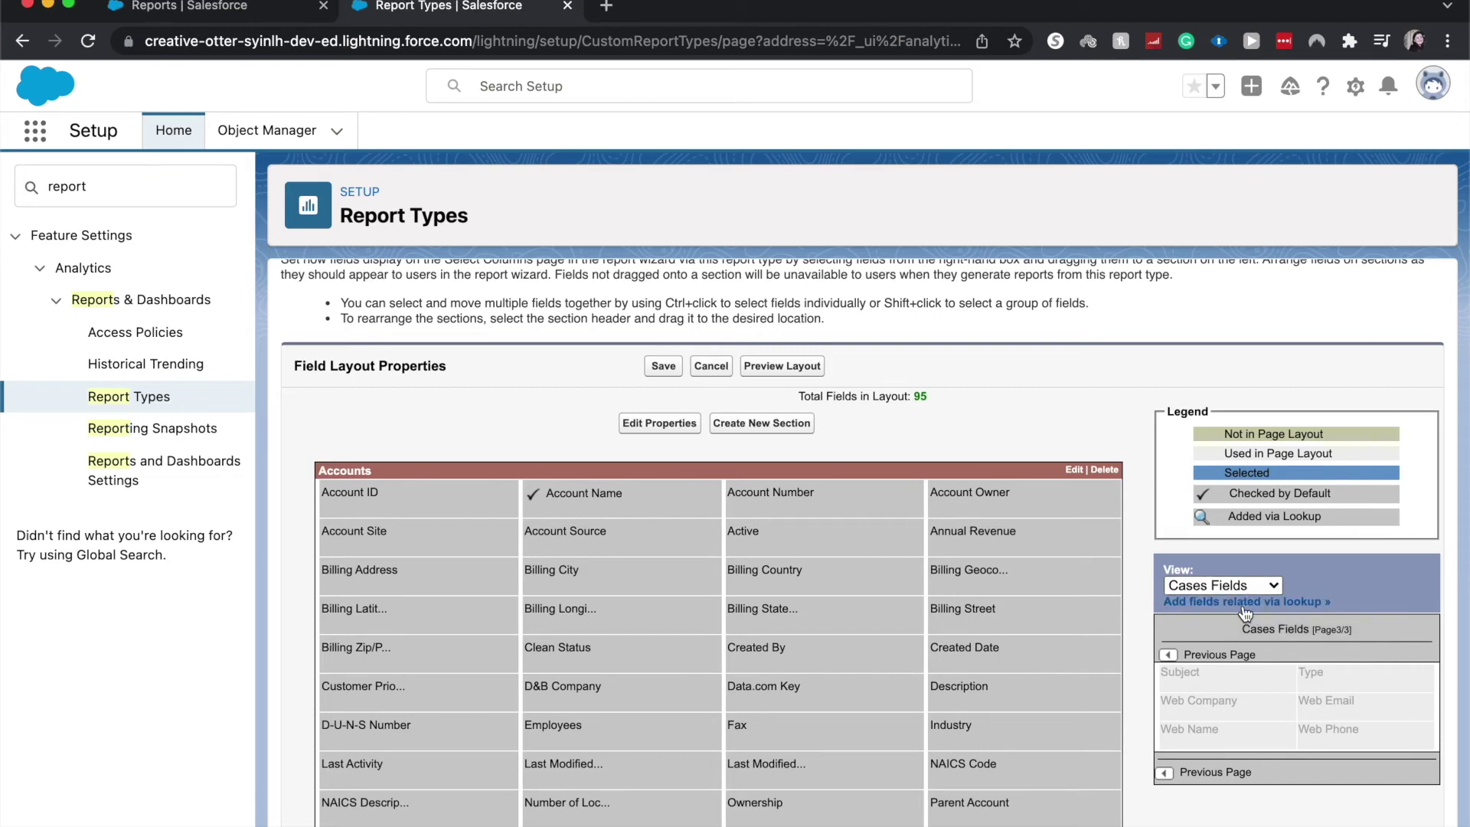
# Add the case creator's Alias and Full Name lookup fields, then save the layout.
pyautogui.click(1243, 603)
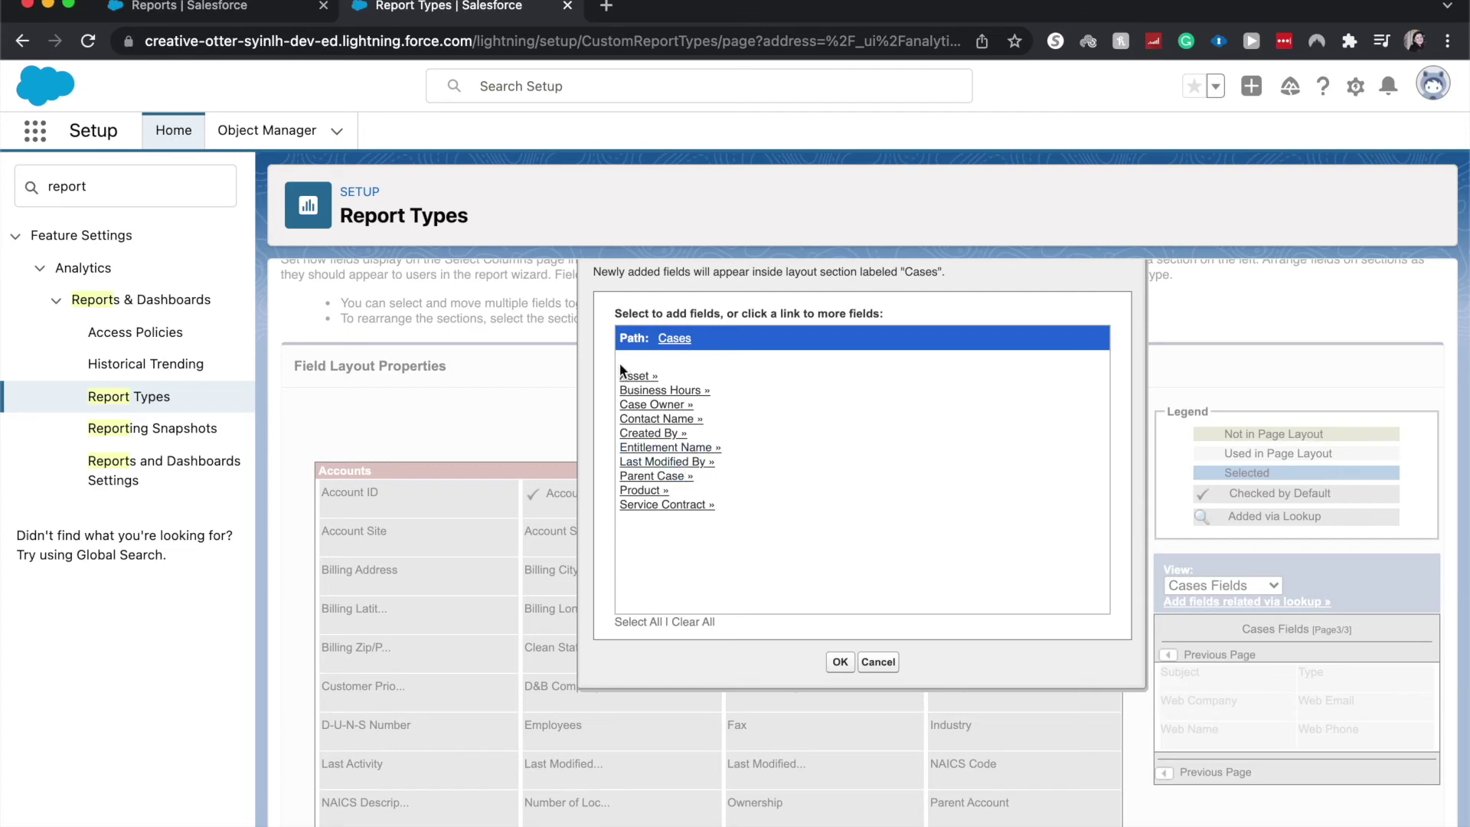
pyautogui.click(654, 433)
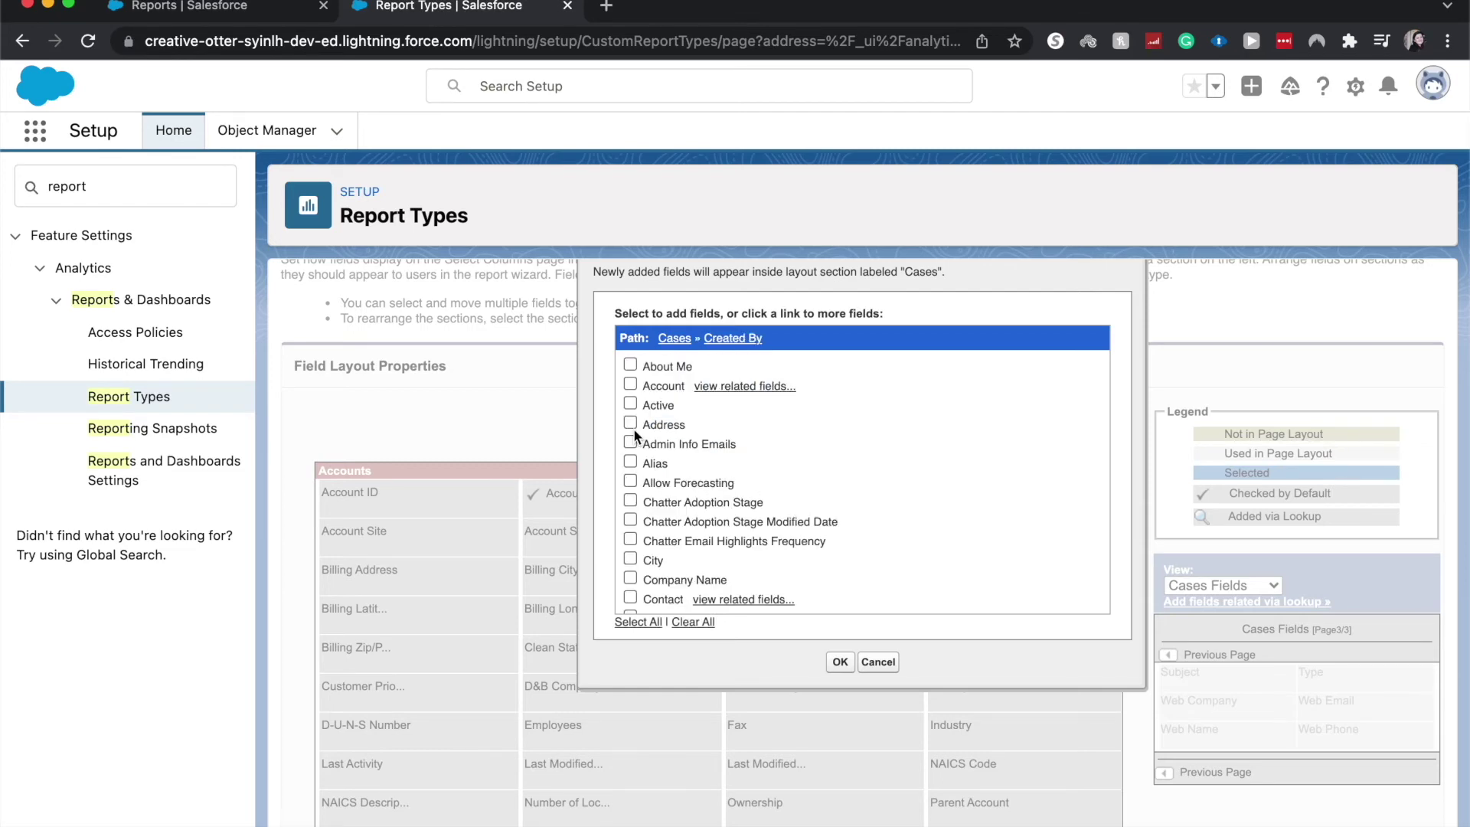
pyautogui.click(630, 464)
pyautogui.scroll(-2, 631, 464)
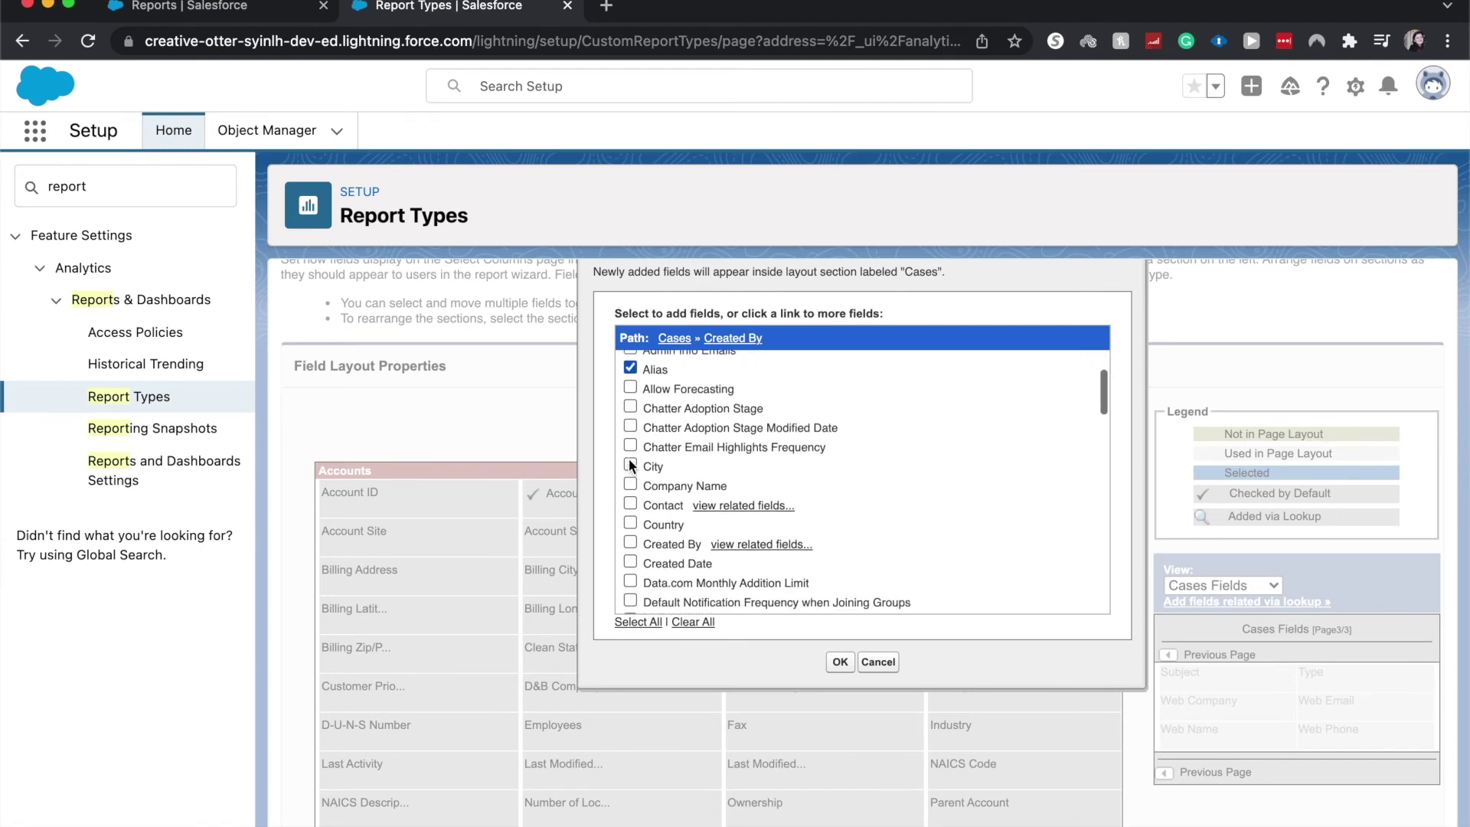
pyautogui.scroll(-2, 630, 463)
pyautogui.scroll(-2, 629, 459)
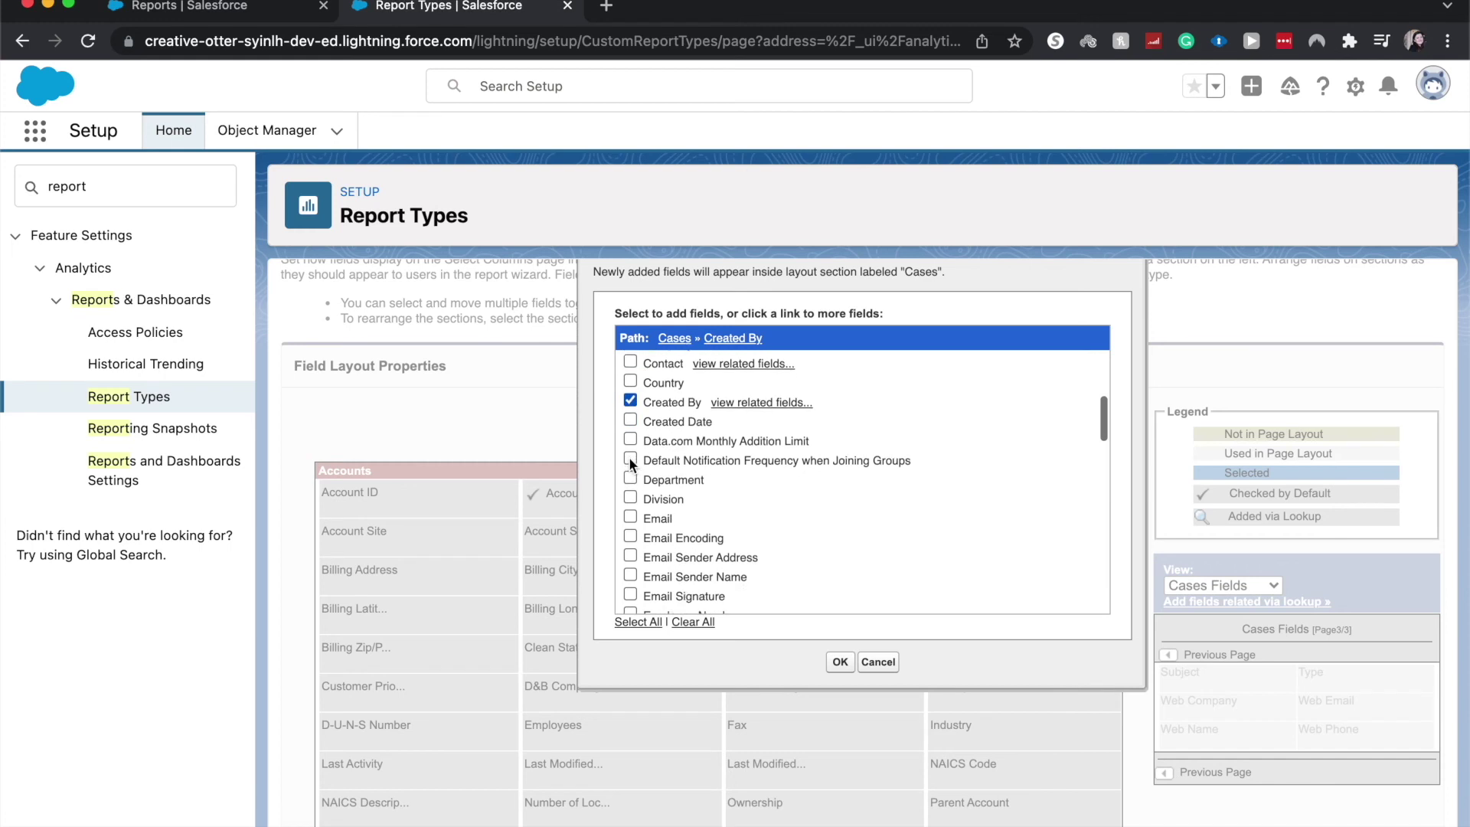
pyautogui.scroll(-2, 627, 397)
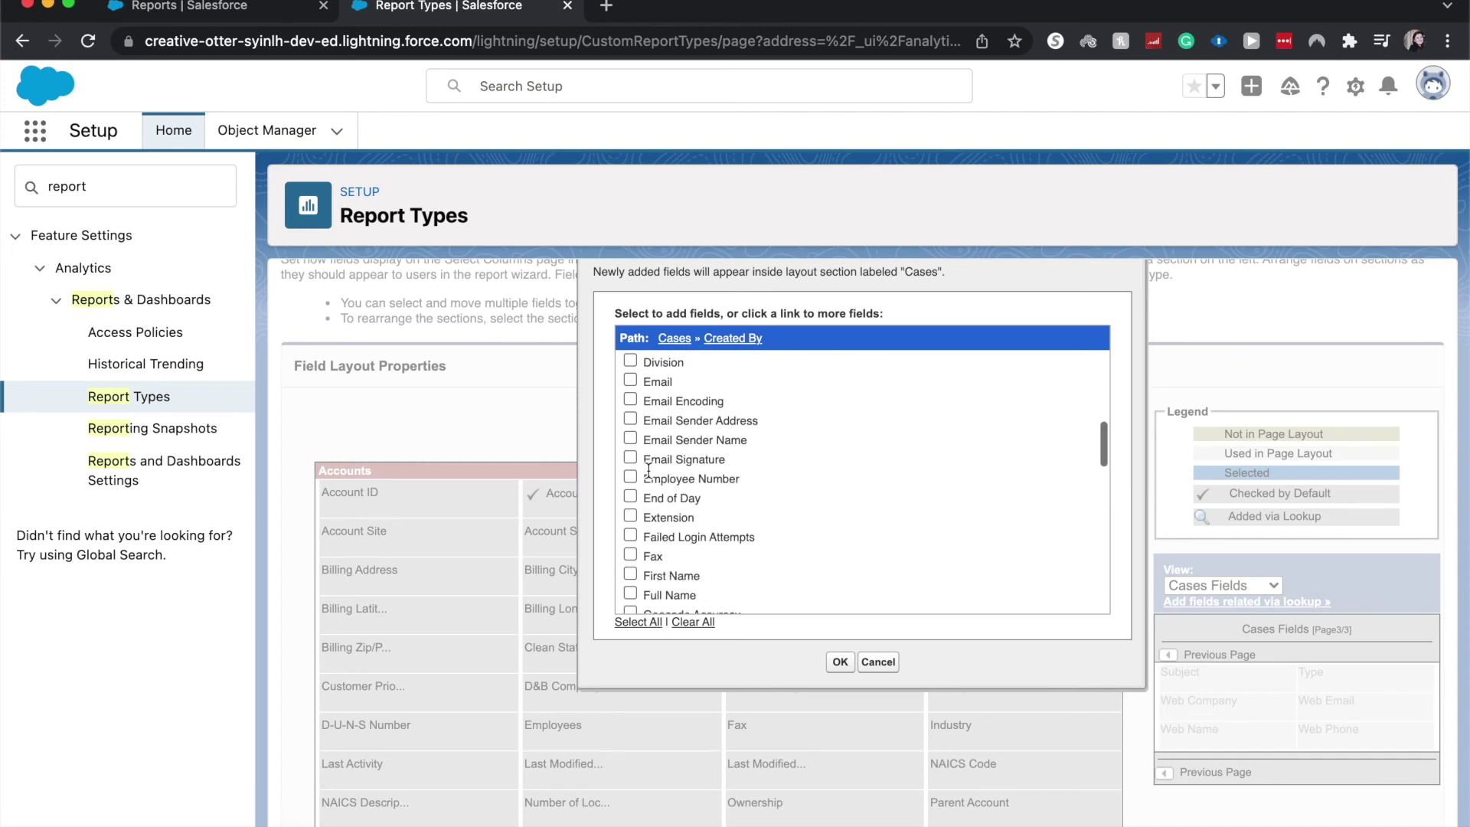
pyautogui.scroll(-2, 628, 397)
pyautogui.scroll(-2, 643, 461)
pyautogui.click(630, 452)
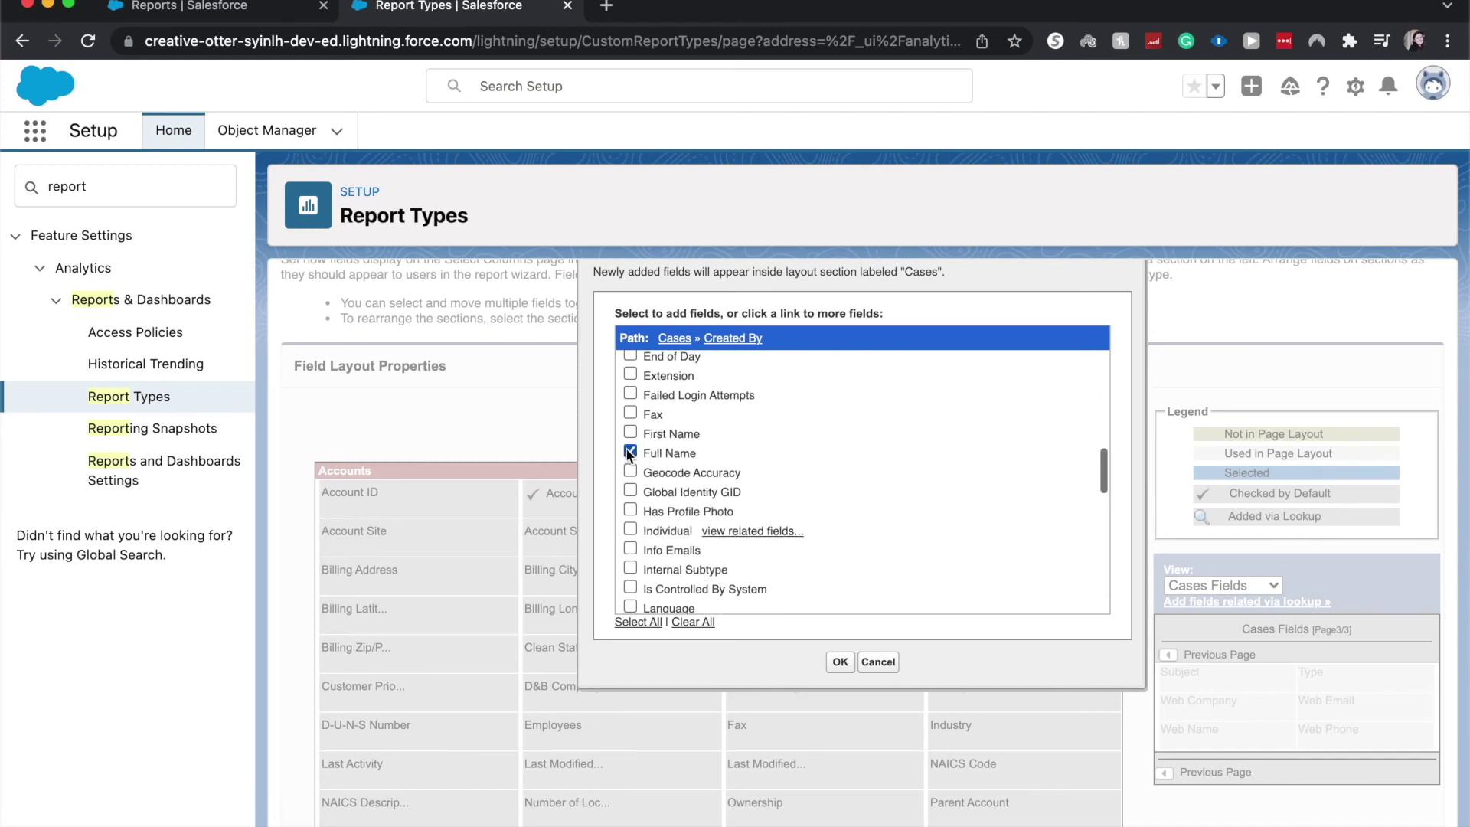
pyautogui.scroll(-1, 801, 626)
pyautogui.click(839, 646)
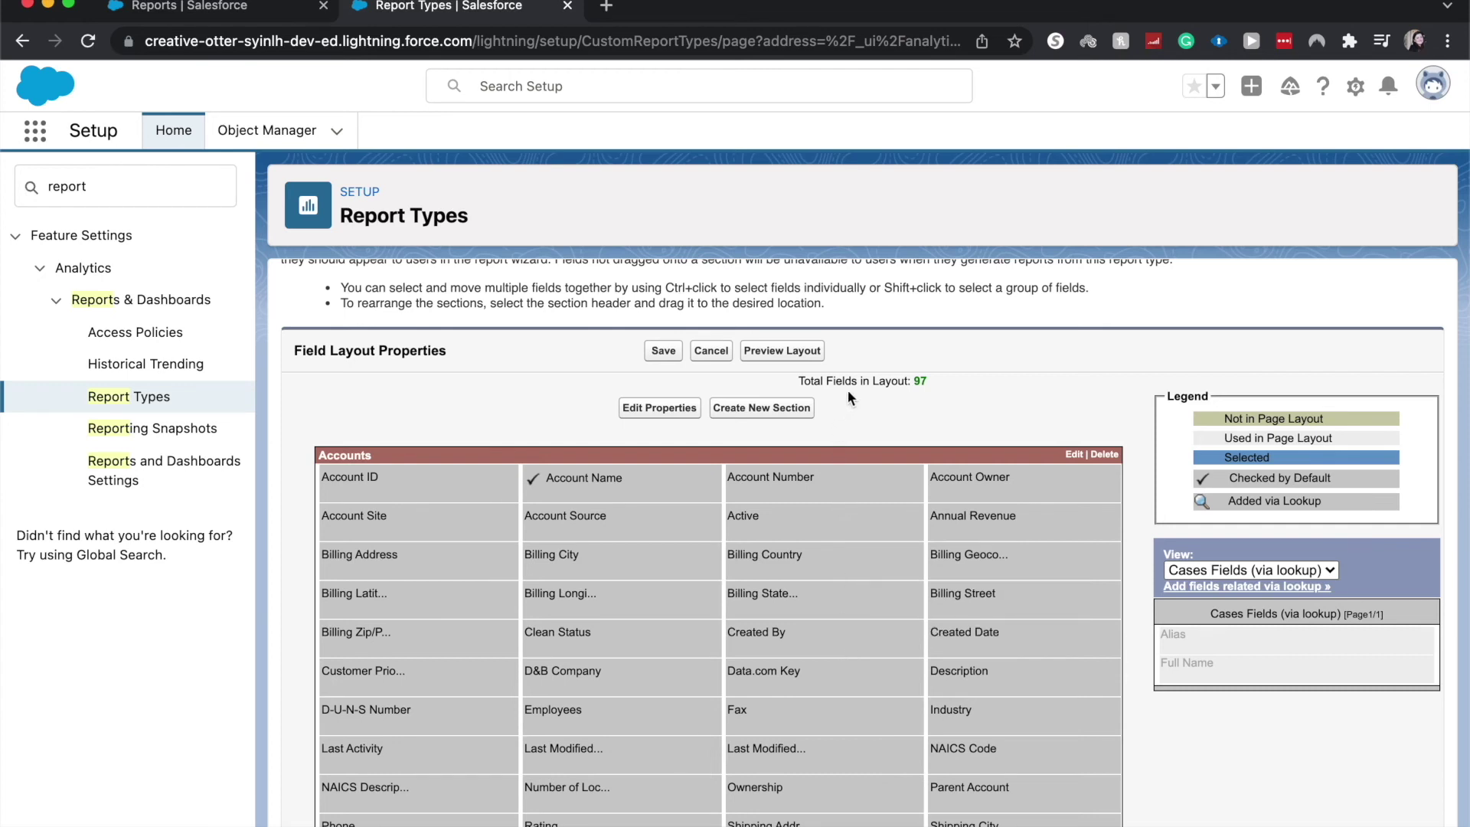
pyautogui.click(676, 357)
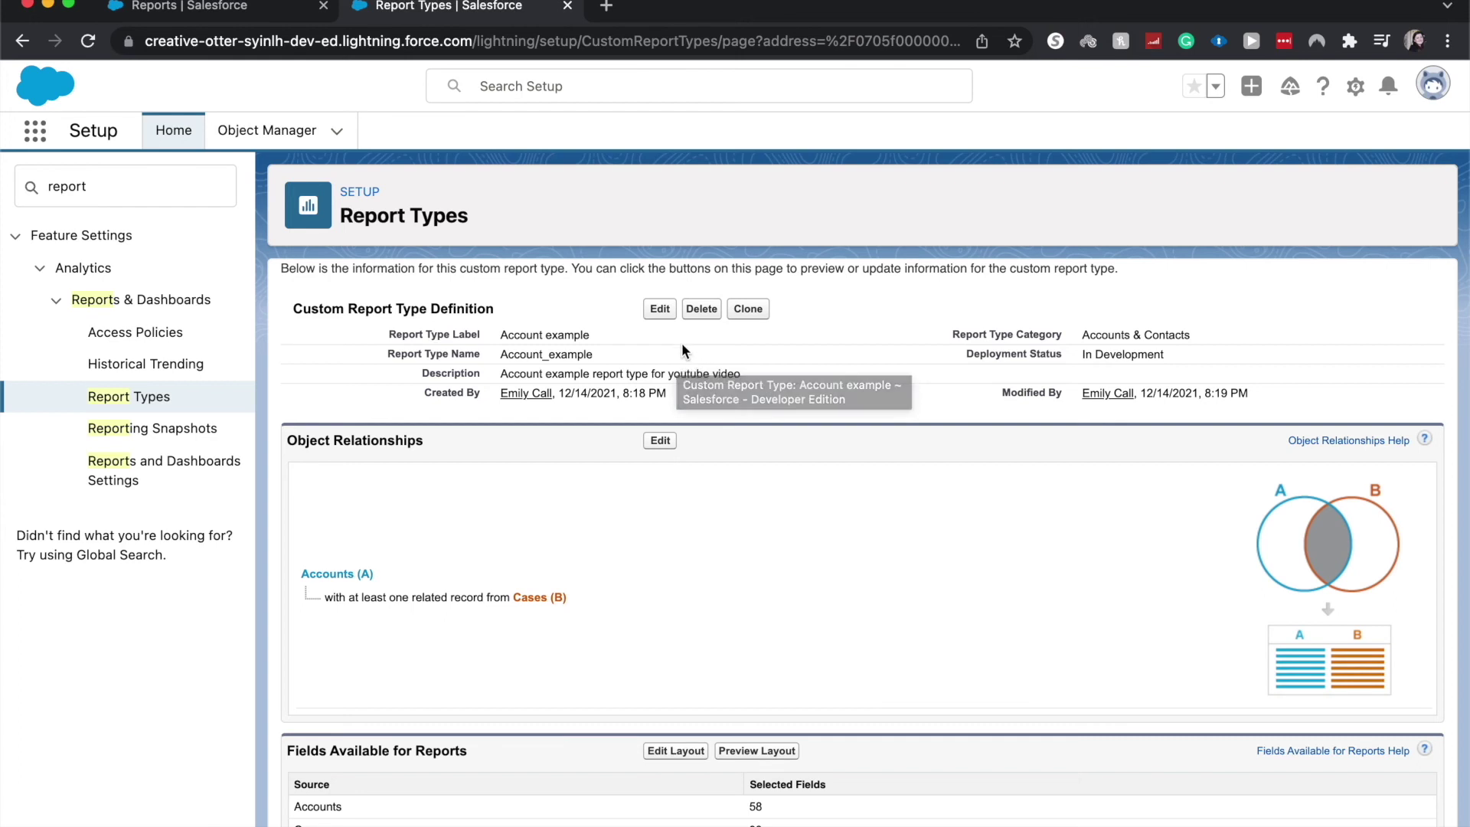
# Open the Account example report type definition for editing.
pyautogui.click(660, 310)
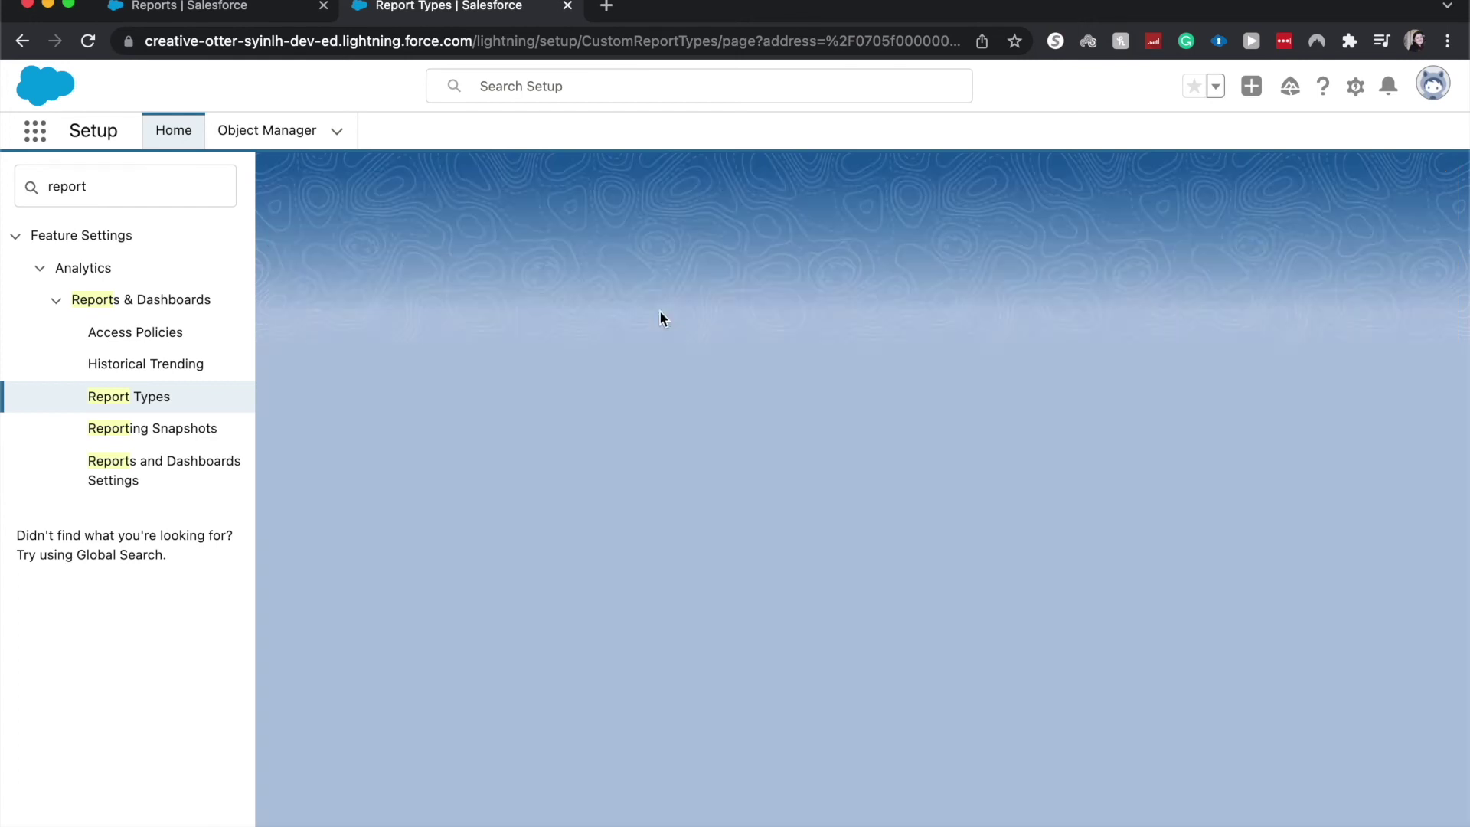
pyautogui.scroll(-1, 750, 649)
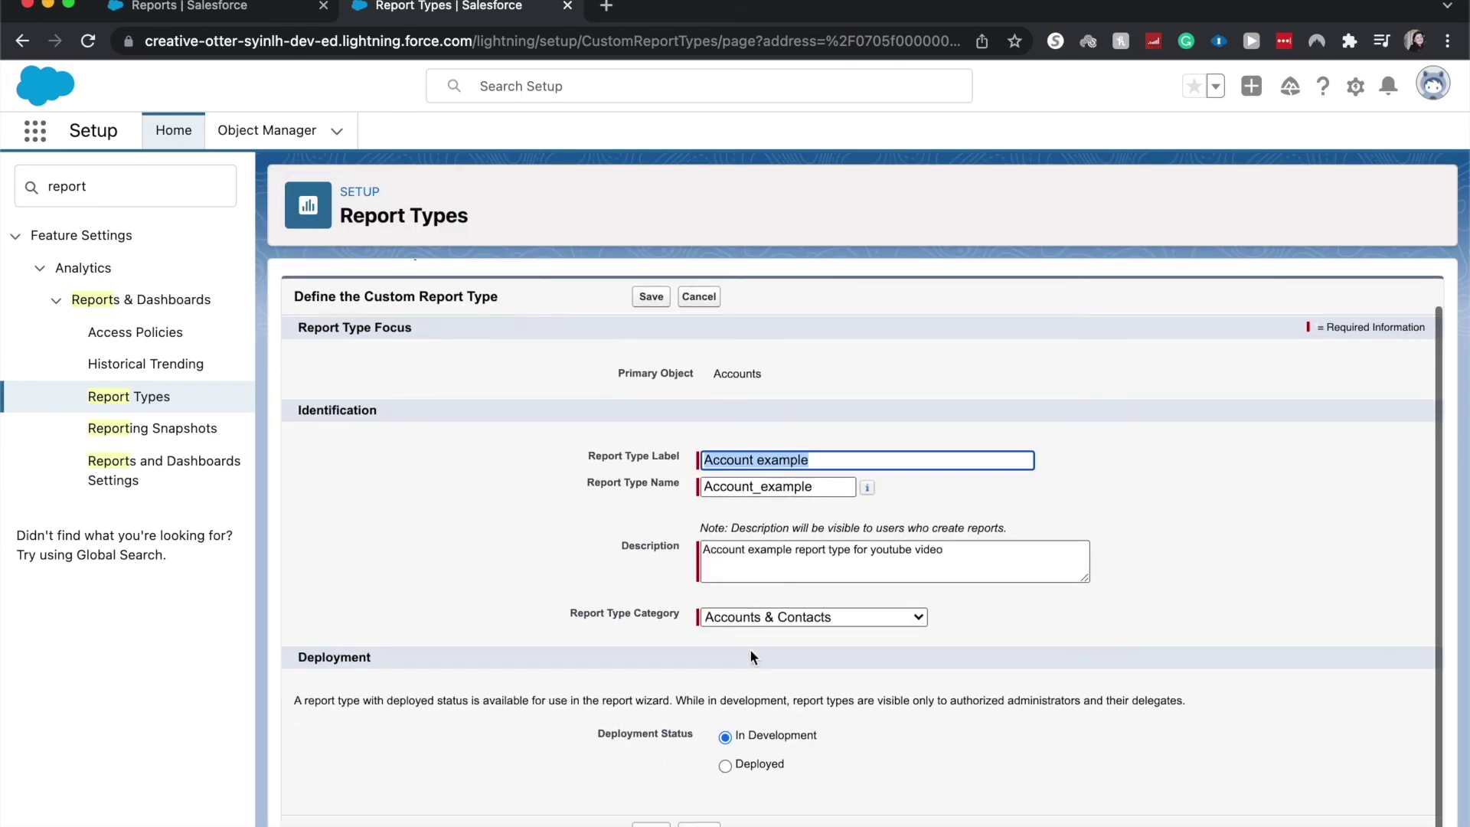
# Change the Account example deployment status to Deployed and save it.
pyautogui.click(726, 766)
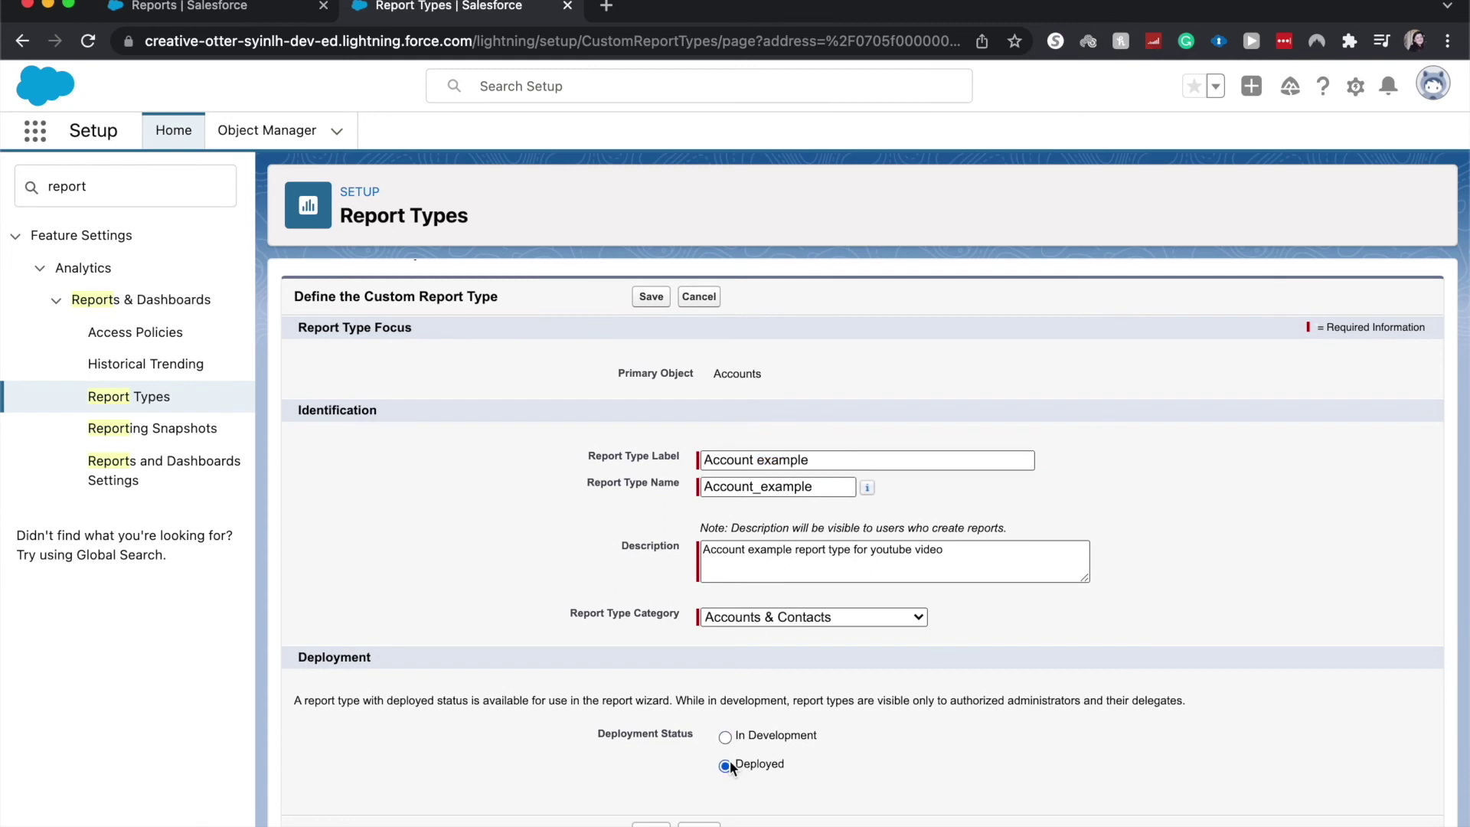
pyautogui.click(651, 820)
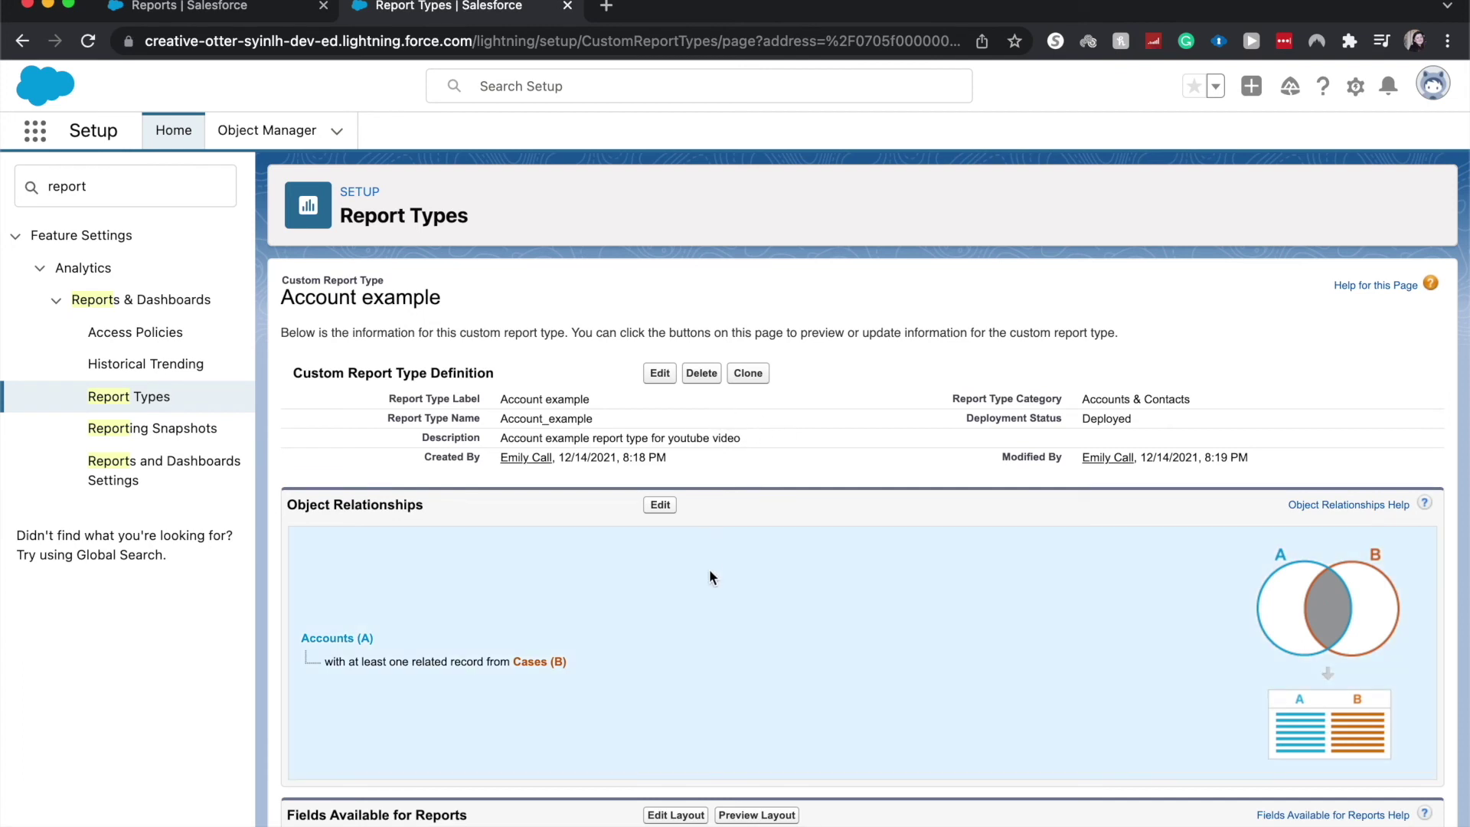
pyautogui.moveTo(443, 301); pyautogui.dragTo(283, 301)
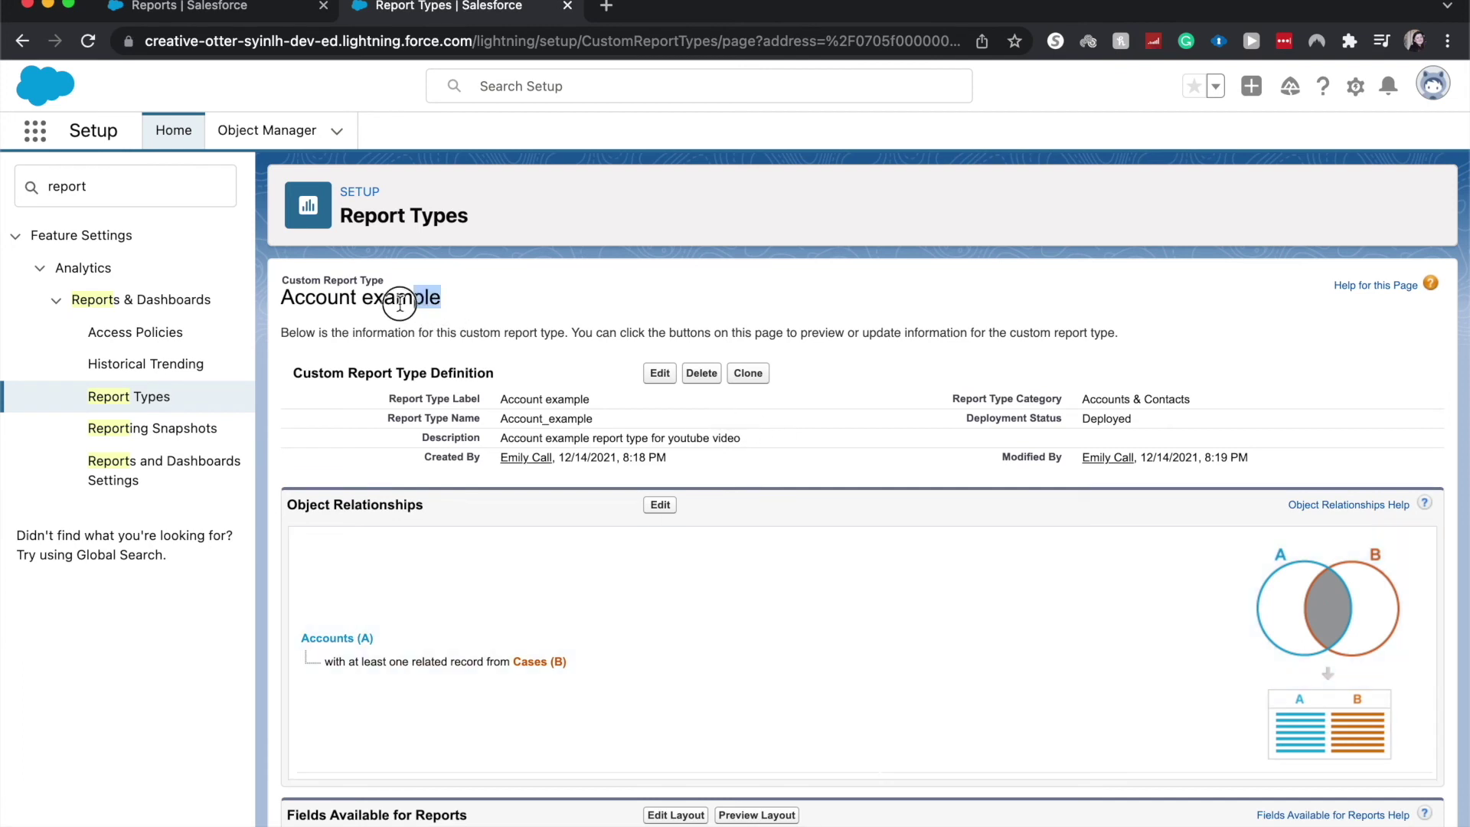
pyautogui.click(310, 310)
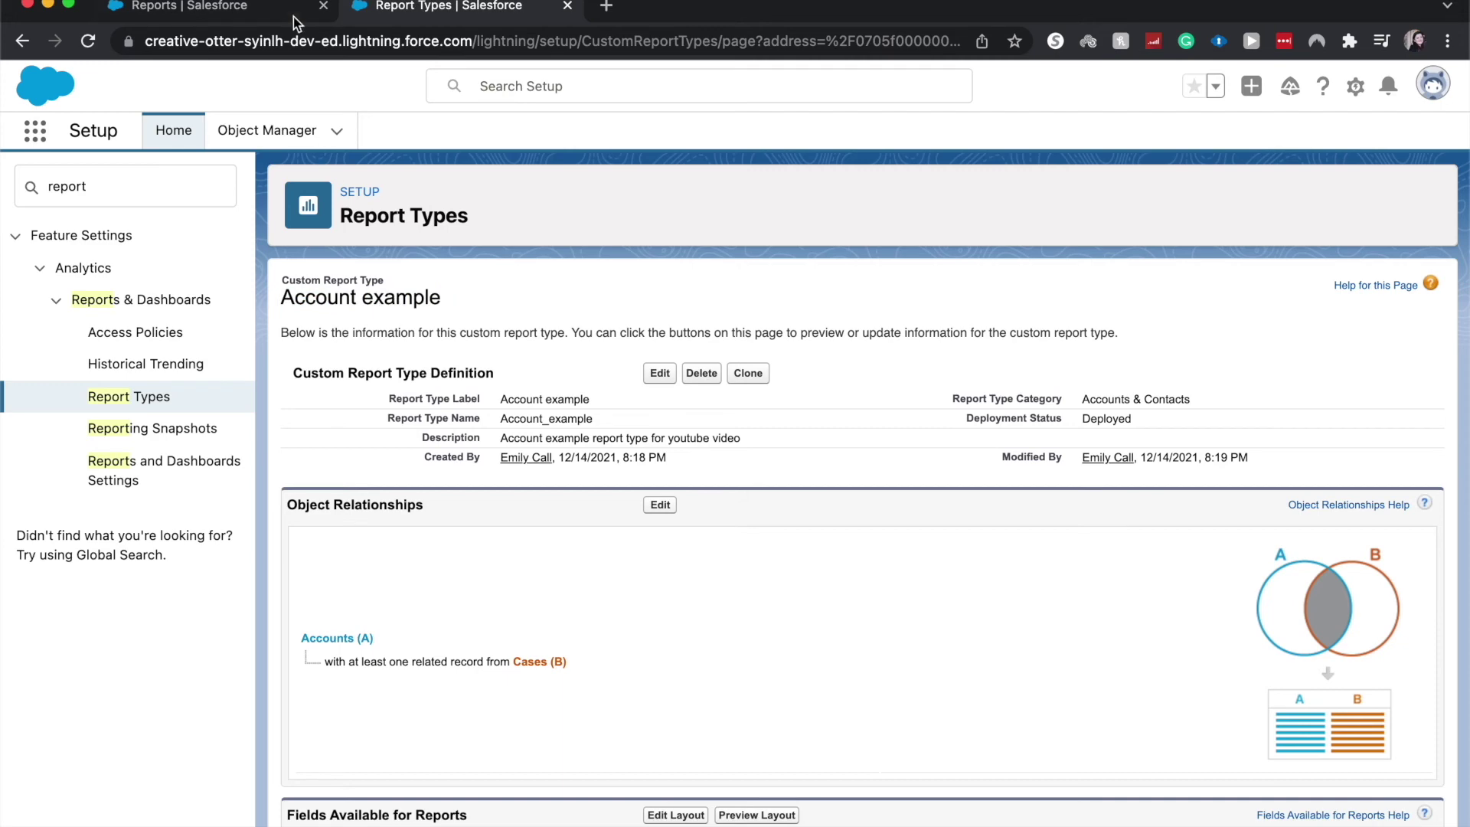
pyautogui.click(229, 10)
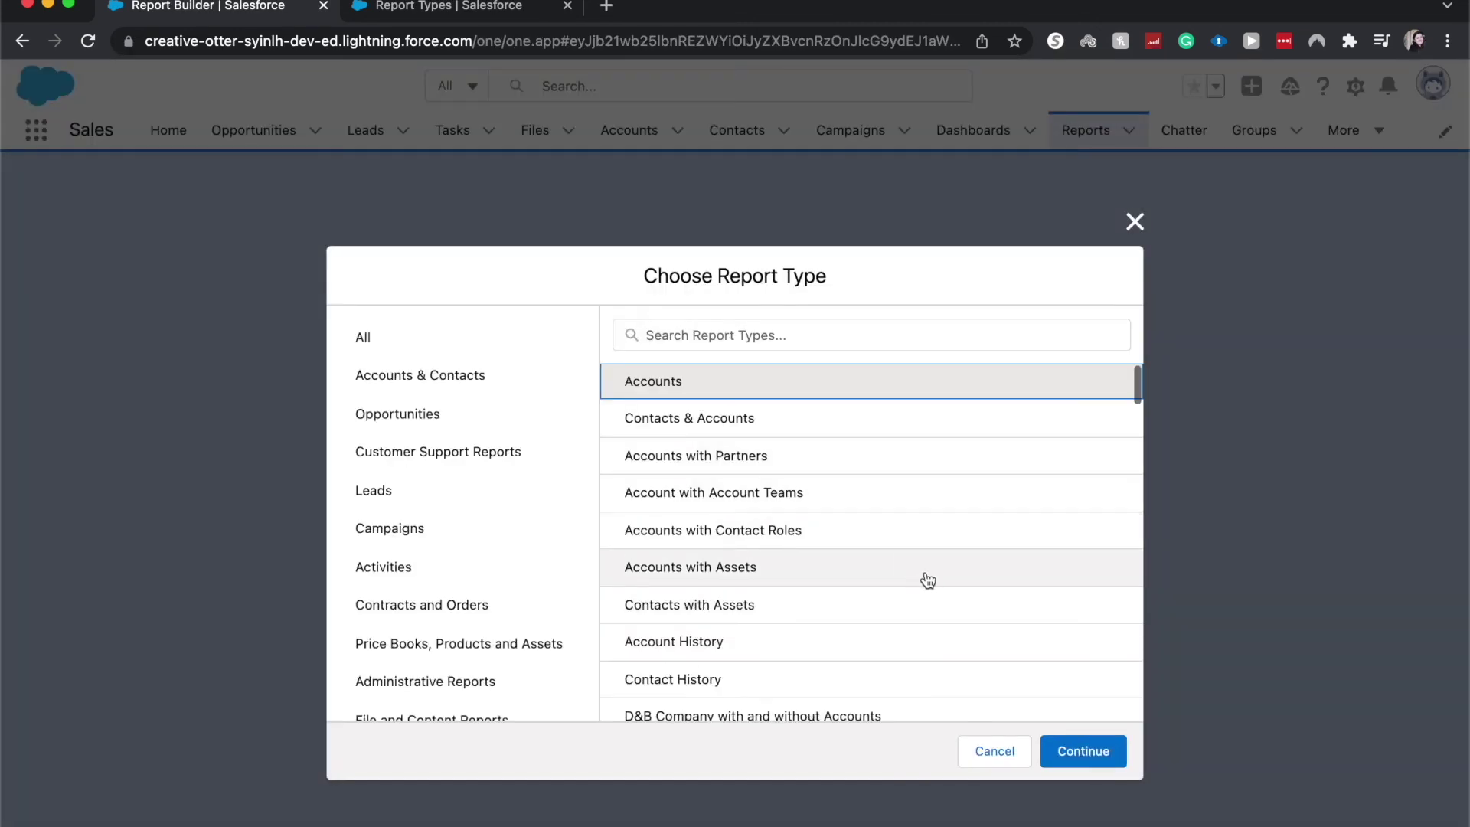
pyautogui.scroll(-2, 919, 579)
pyautogui.scroll(-3, 925, 579)
pyautogui.scroll(-2, 928, 580)
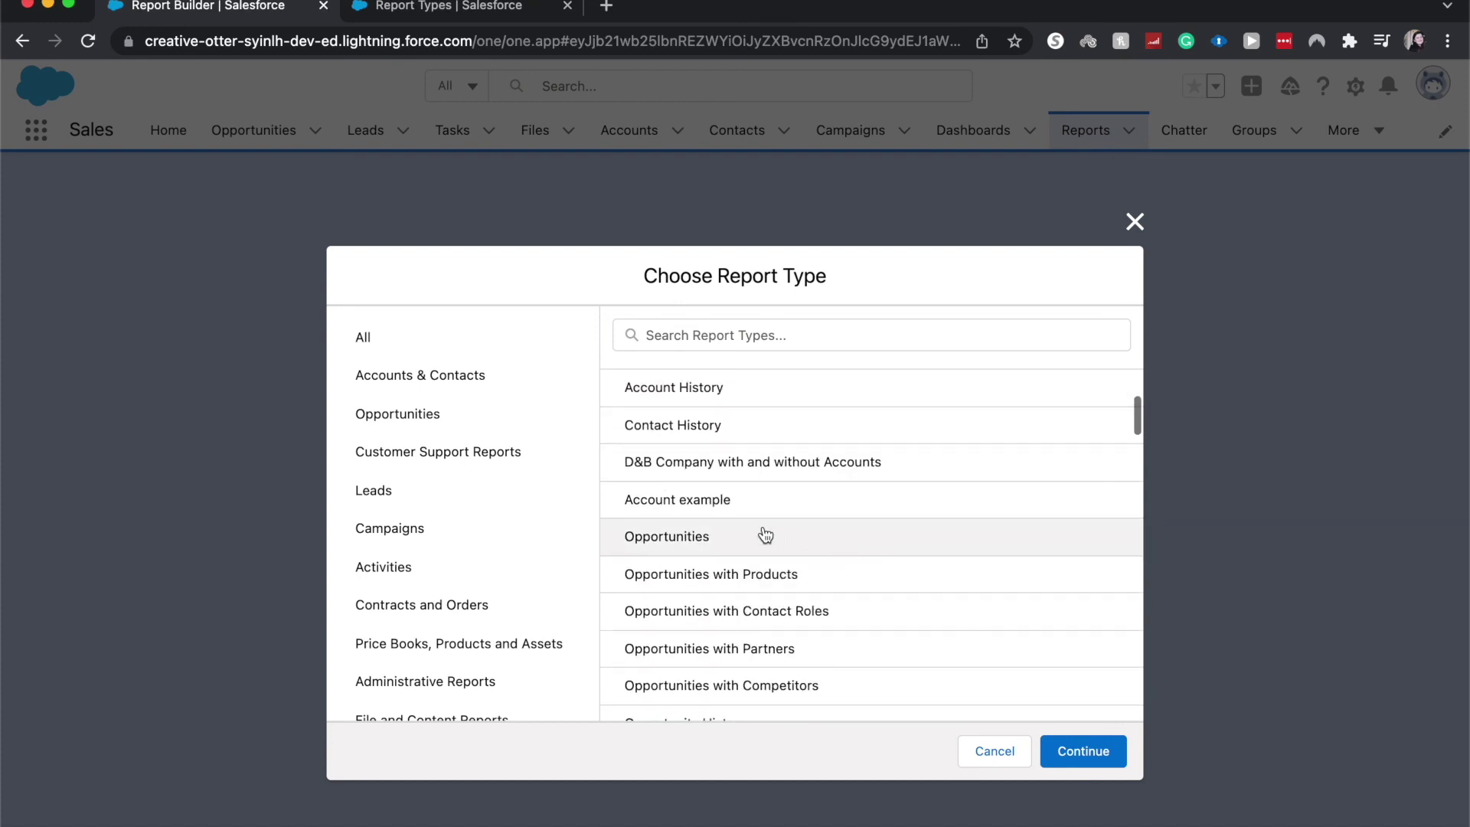
# Start a new report from the Account example report type.
pyautogui.click(701, 499)
pyautogui.click(1084, 751)
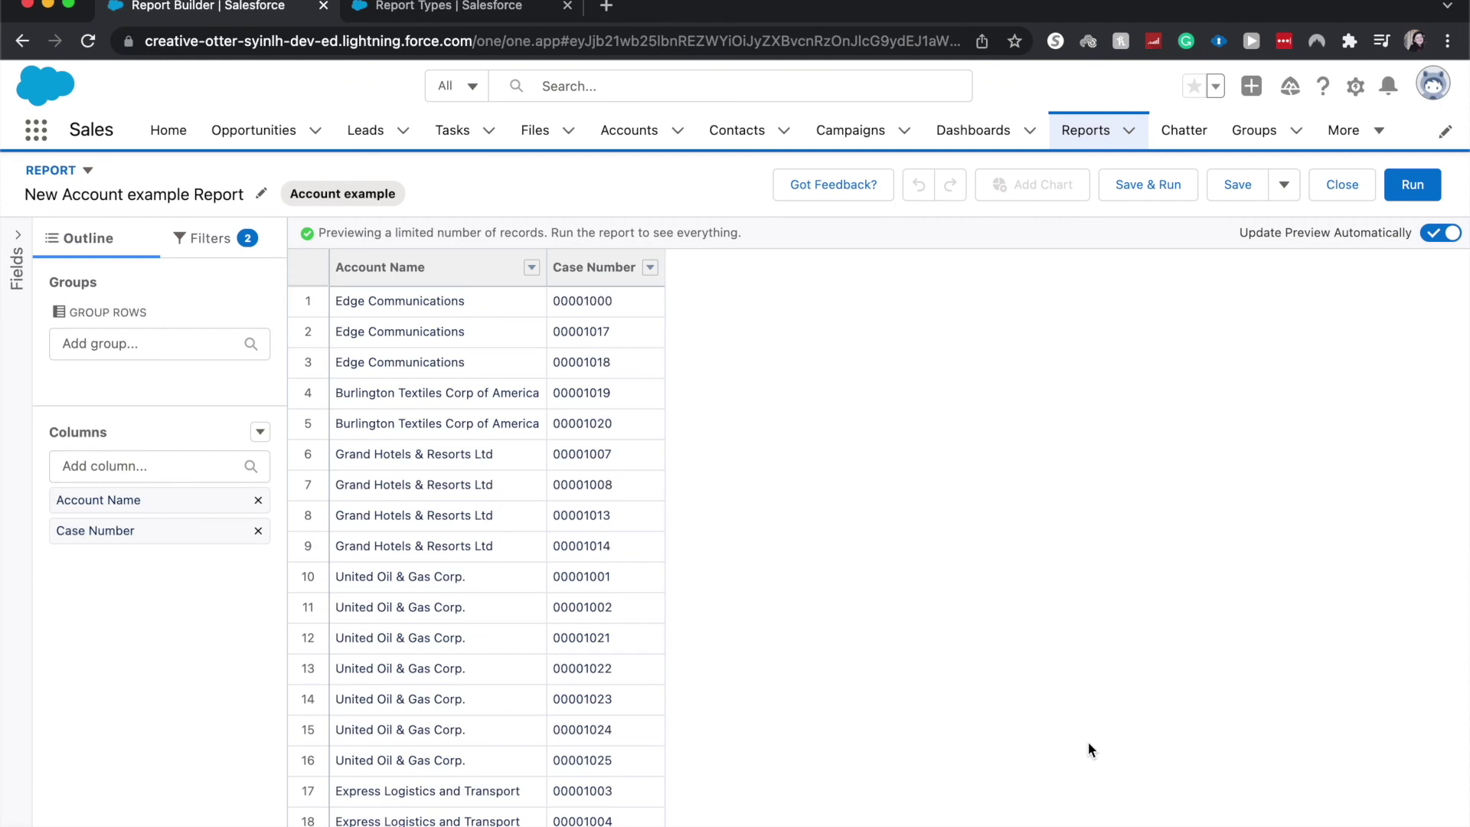
# Widen the report's Created Date filter range to All Time.
pyautogui.click(209, 238)
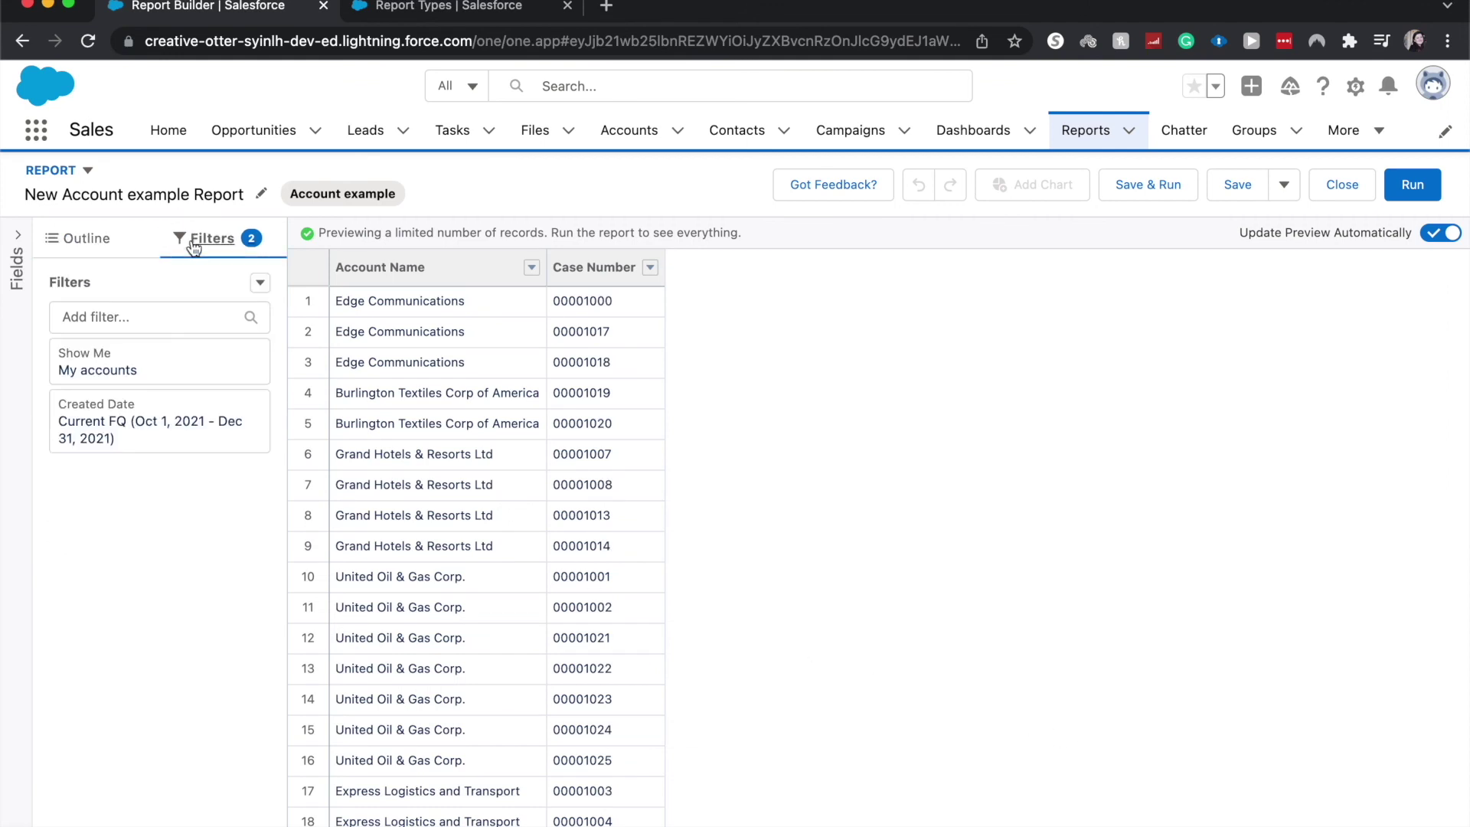
pyautogui.click(126, 409)
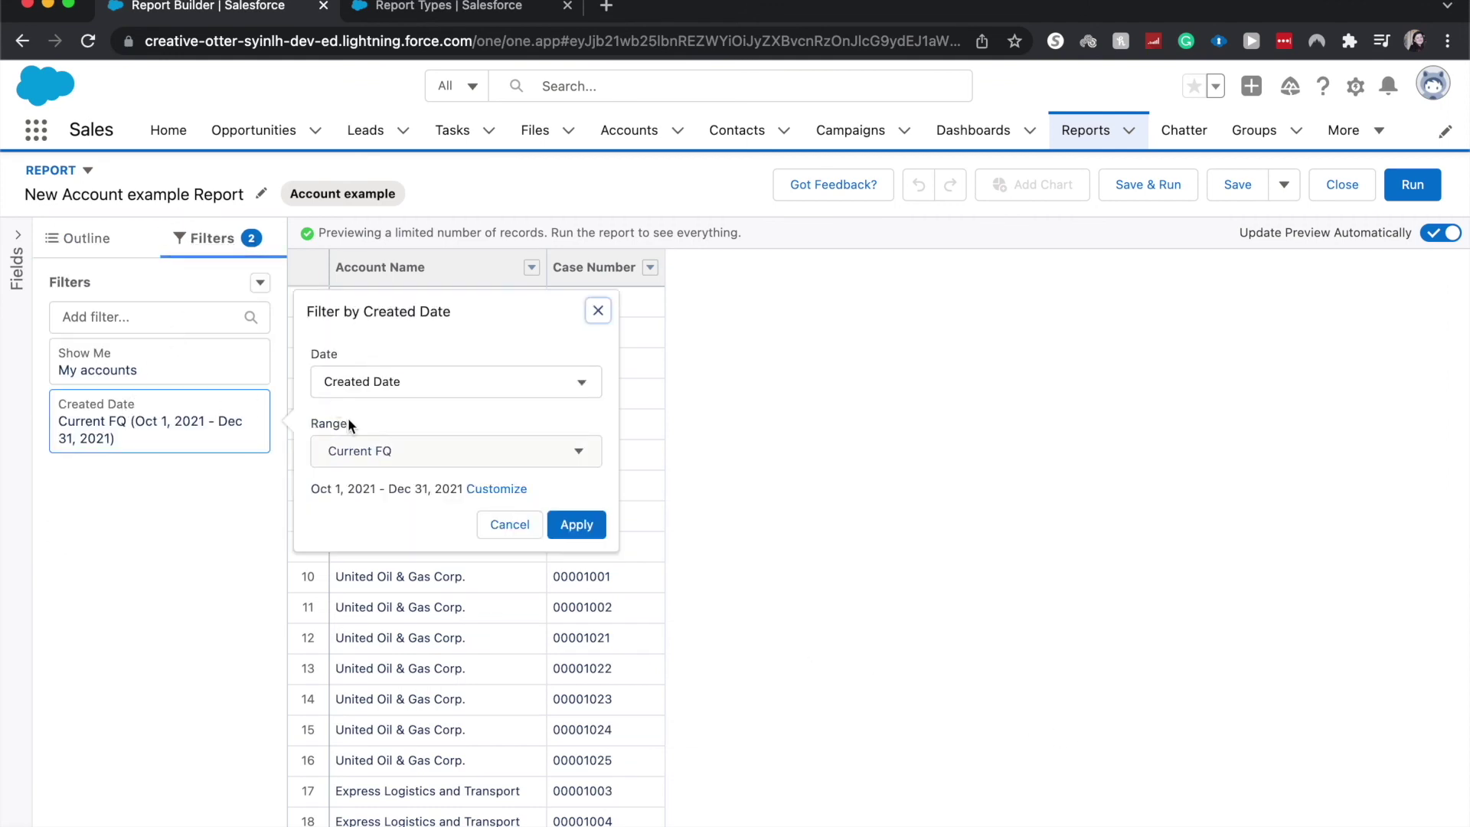
pyautogui.click(385, 450)
pyautogui.click(374, 492)
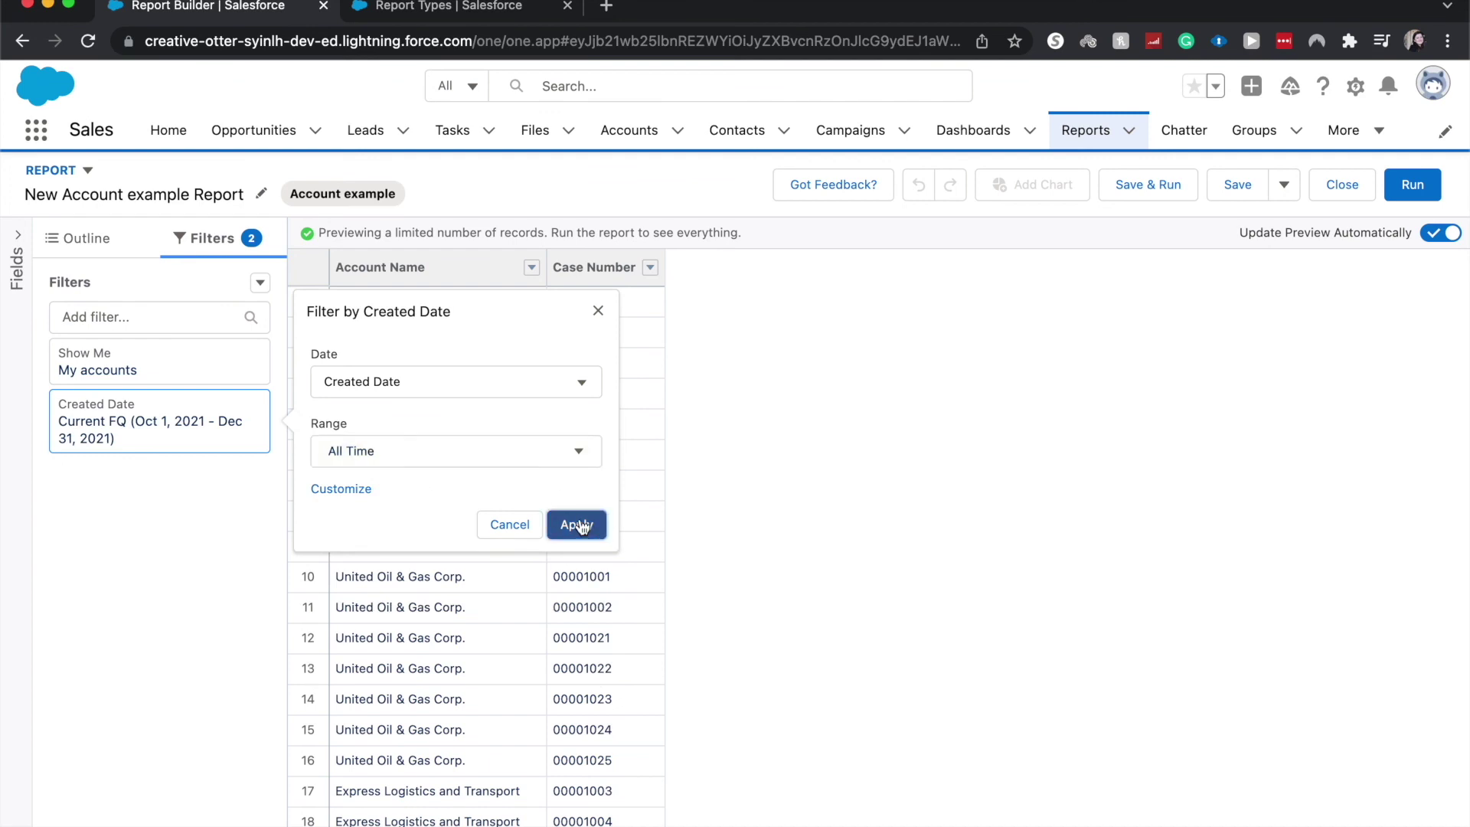
pyautogui.click(574, 525)
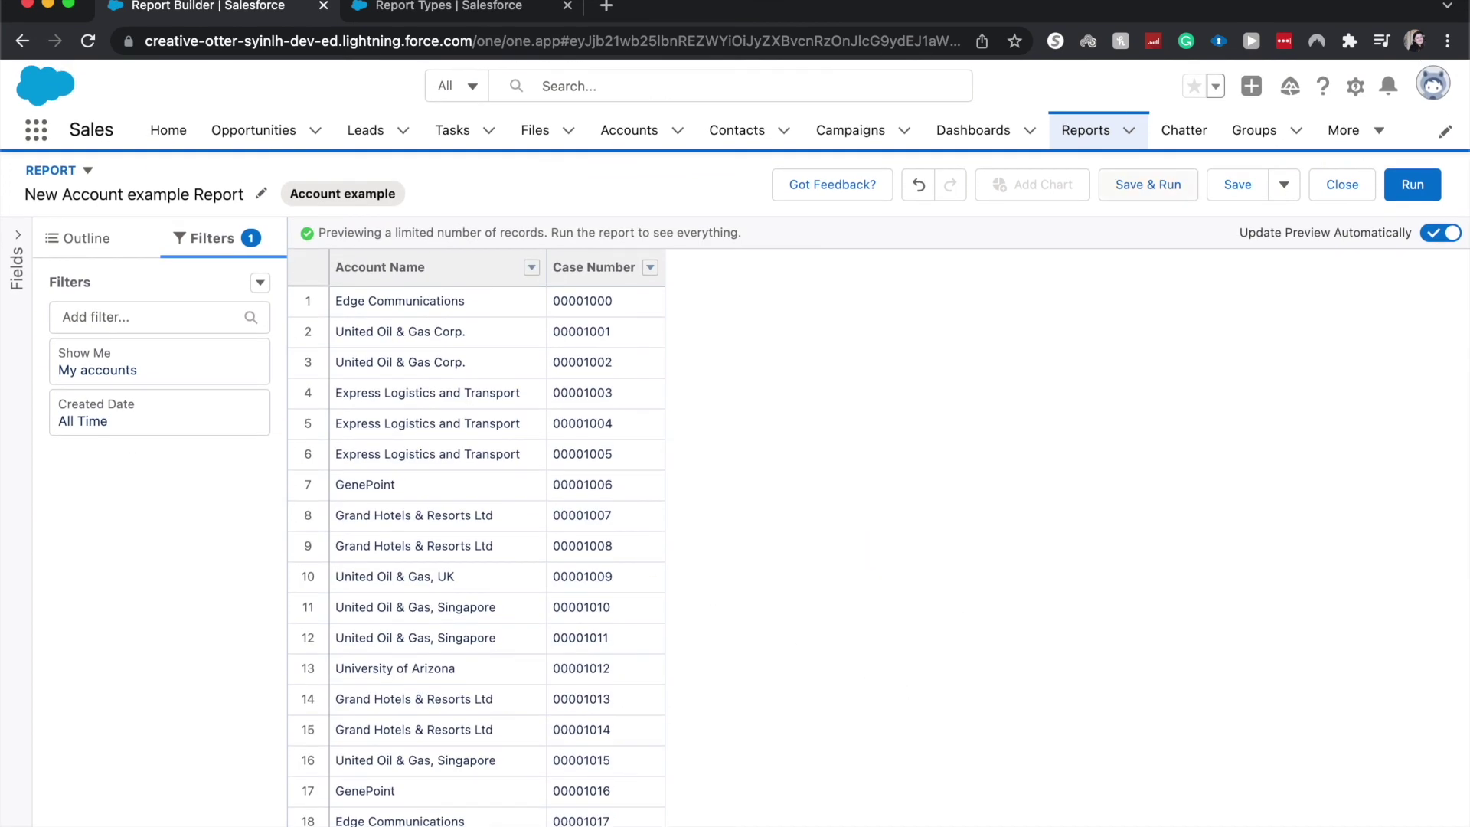
# Save the report as 'New Account example Report' in Private Reports and run it.
pyautogui.click(1237, 183)
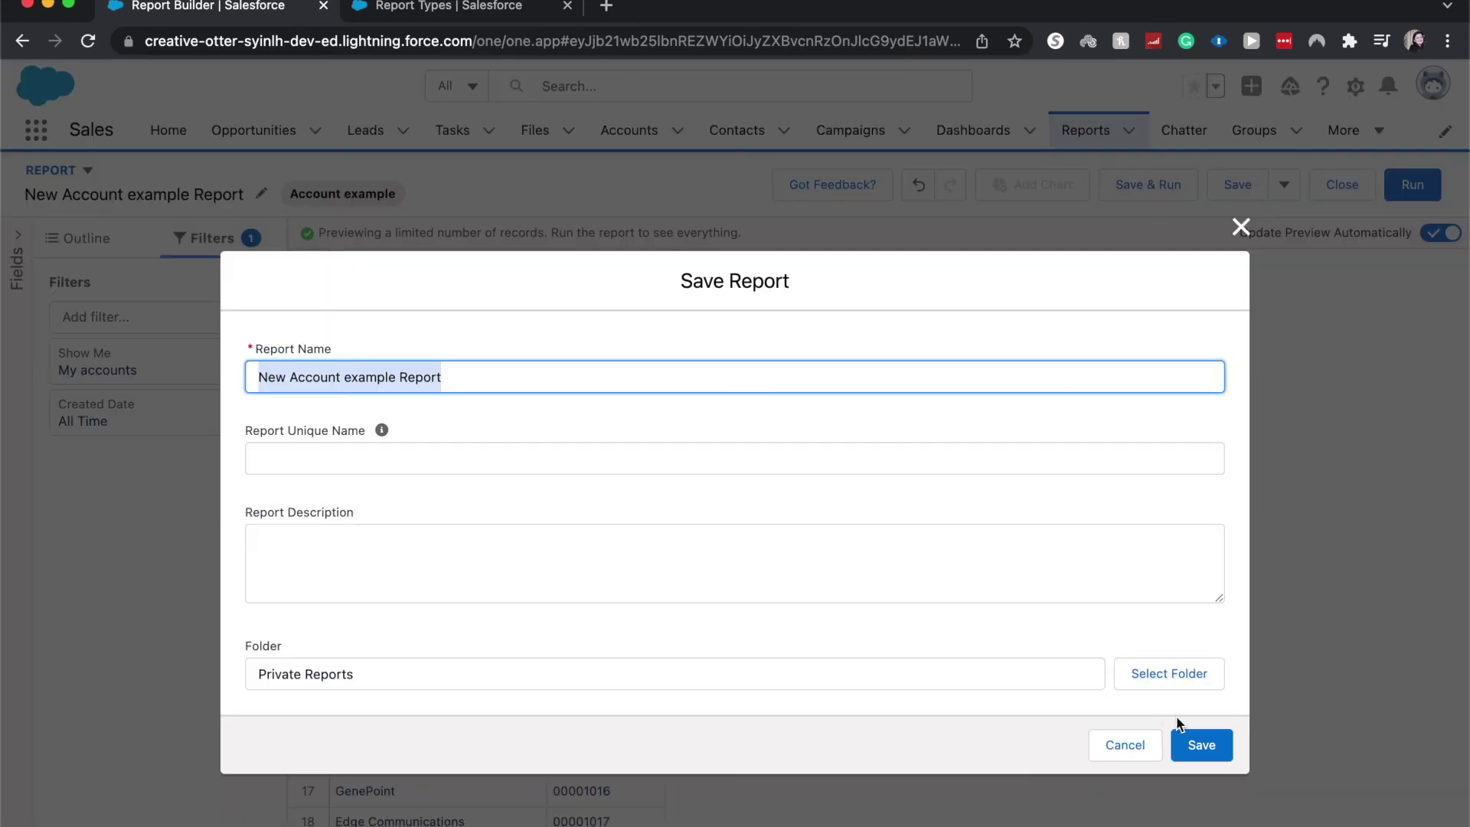
pyautogui.click(1195, 741)
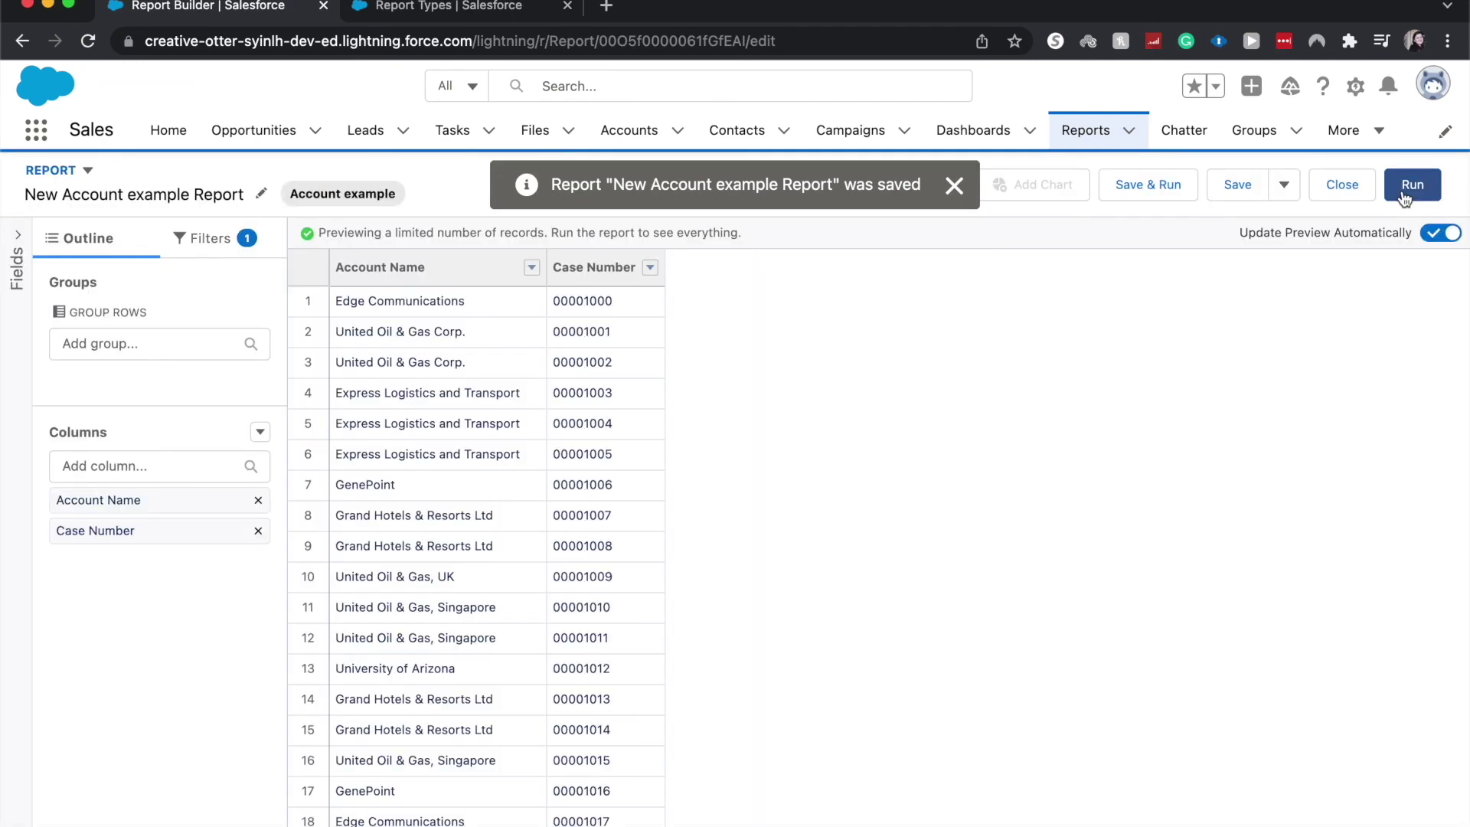
pyautogui.click(1404, 199)
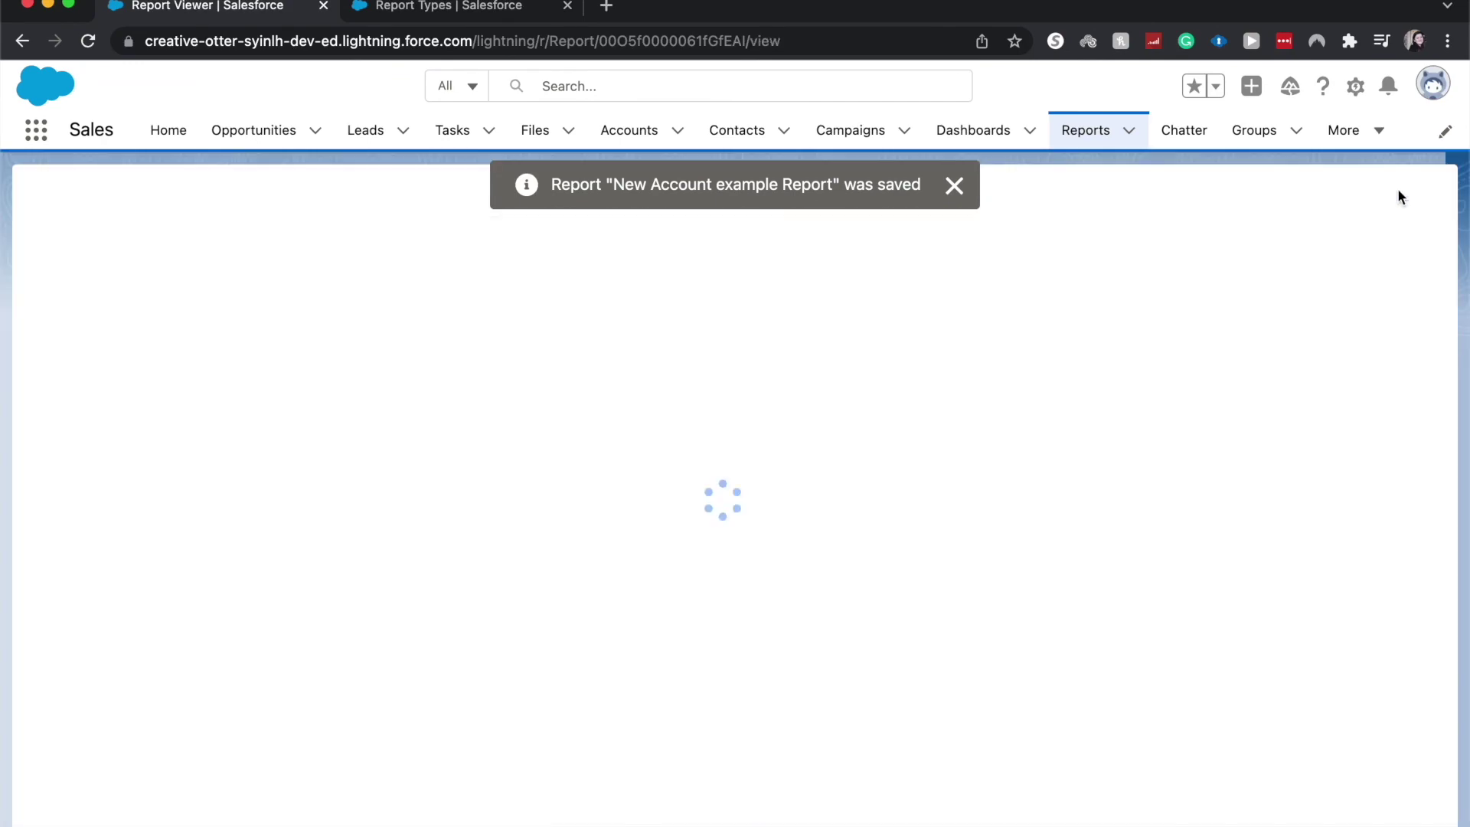